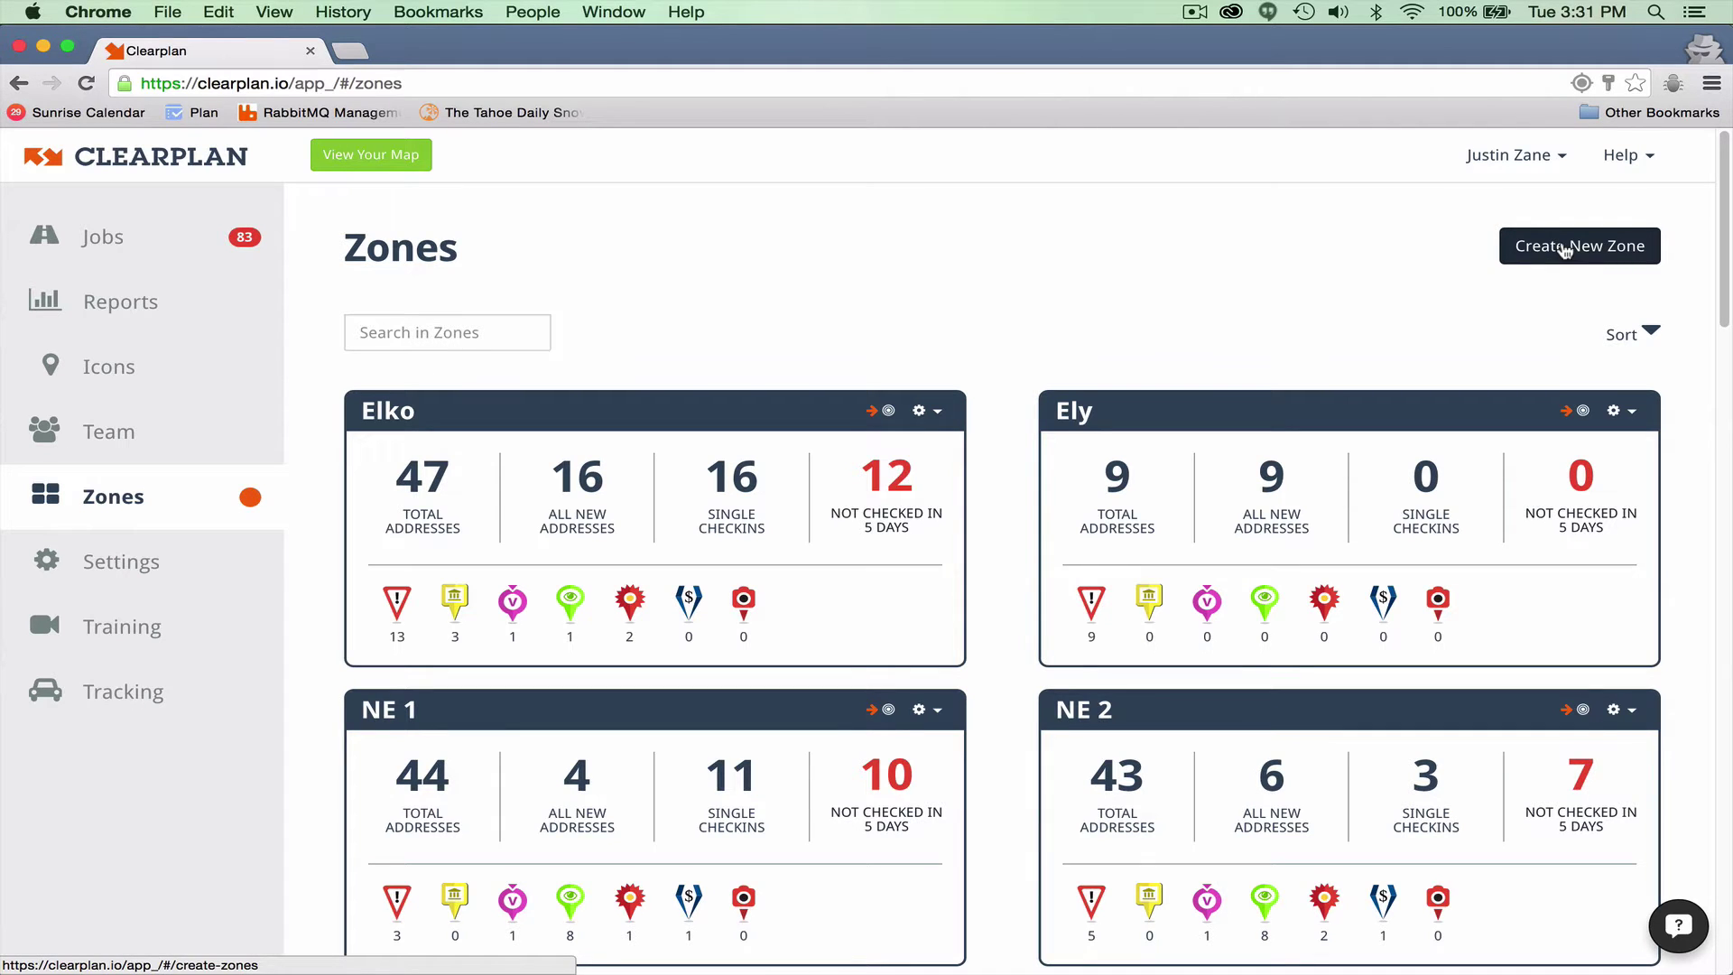
# - Start a new zone from the Zones page to bring up the zone-drawing map
pyautogui.click(1565, 251)
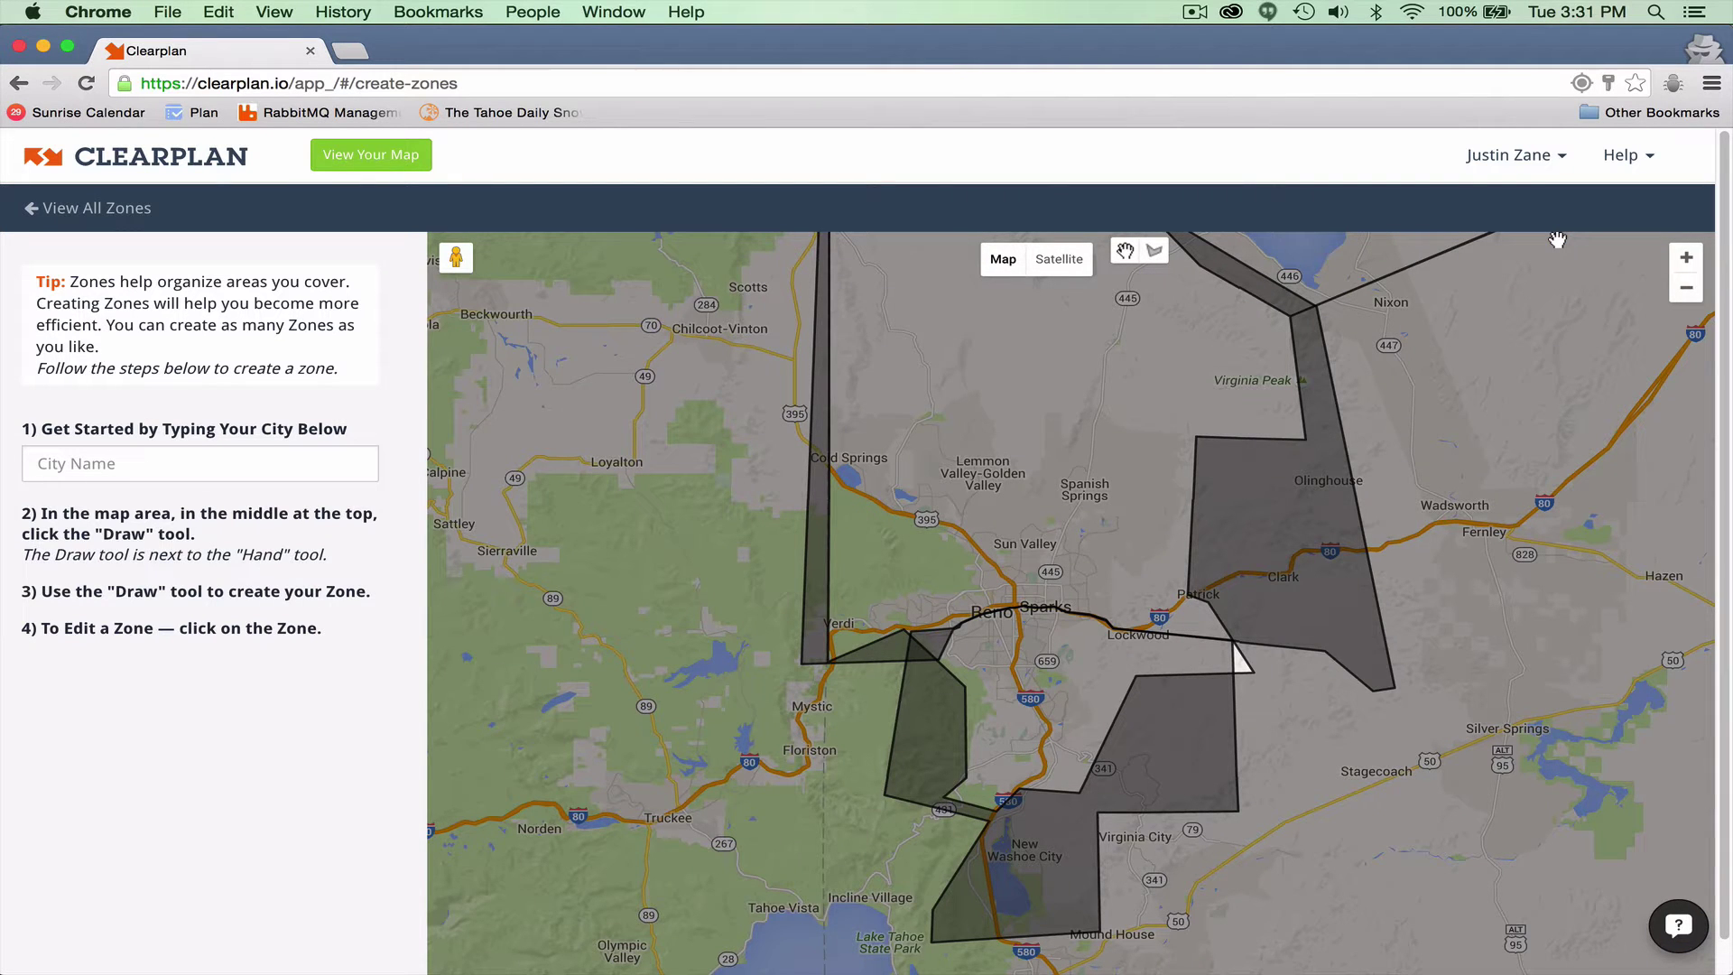
# - Zoom the map out three levels from Reno and shift it toward northern California
pyautogui.click(1685, 289)
pyautogui.click(1684, 288)
pyautogui.click(1684, 289)
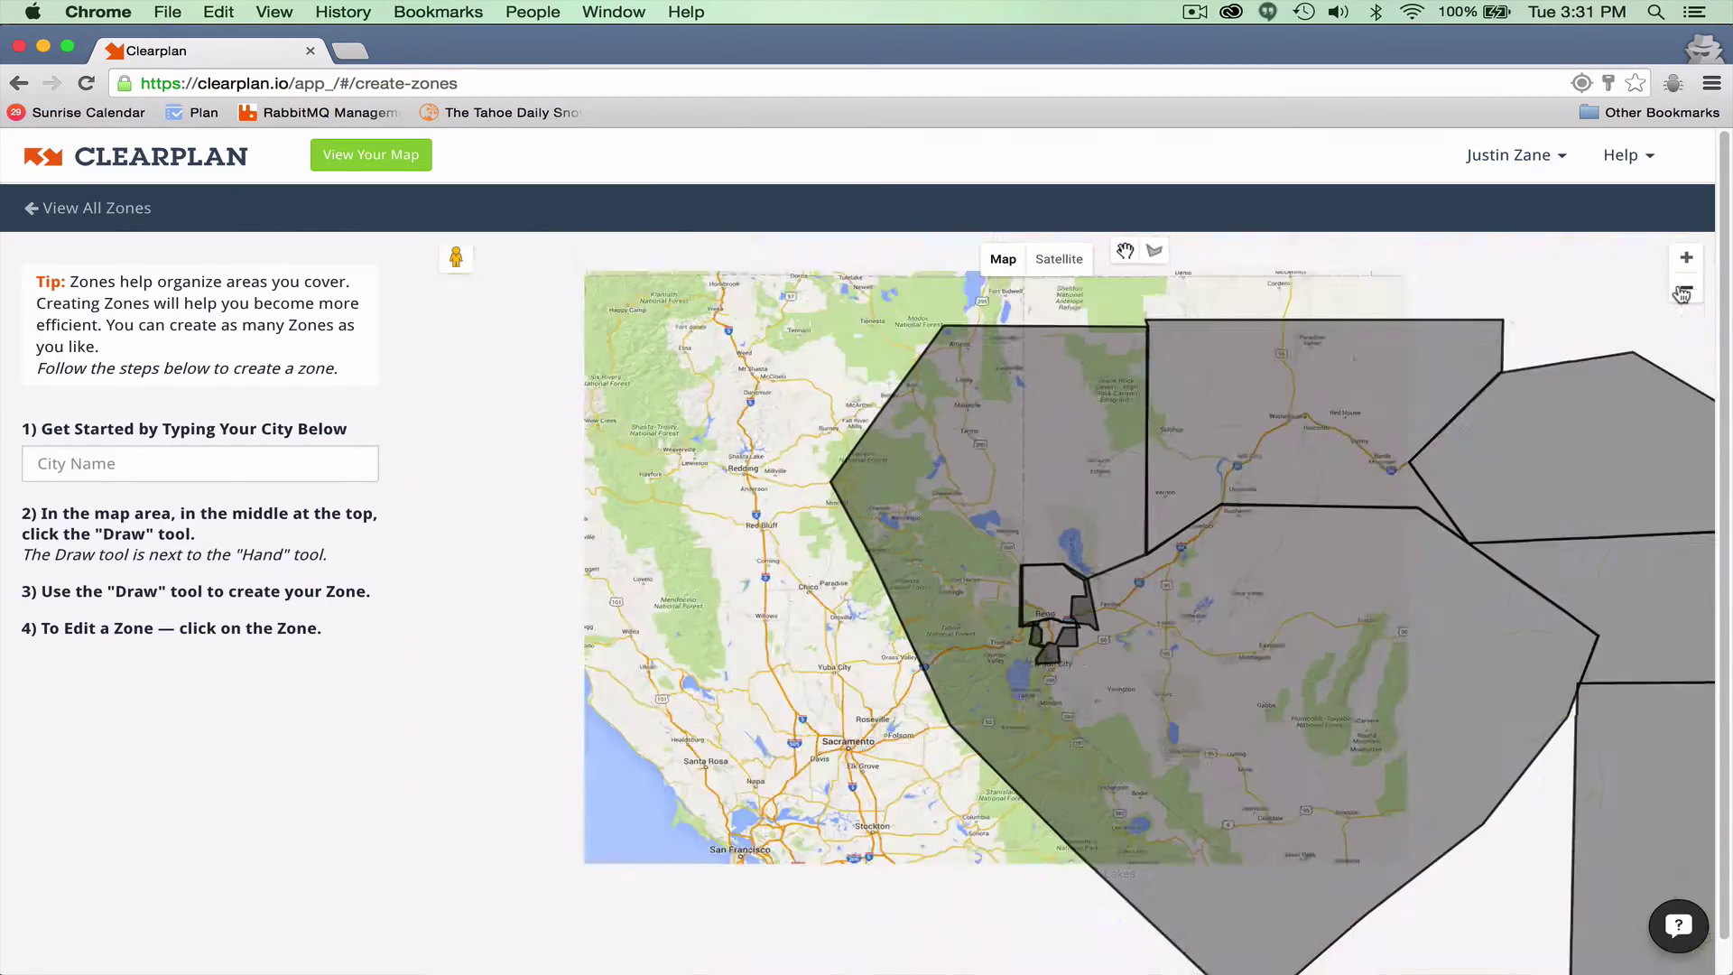
pyautogui.moveTo(1405, 648); pyautogui.dragTo(1197, 600)
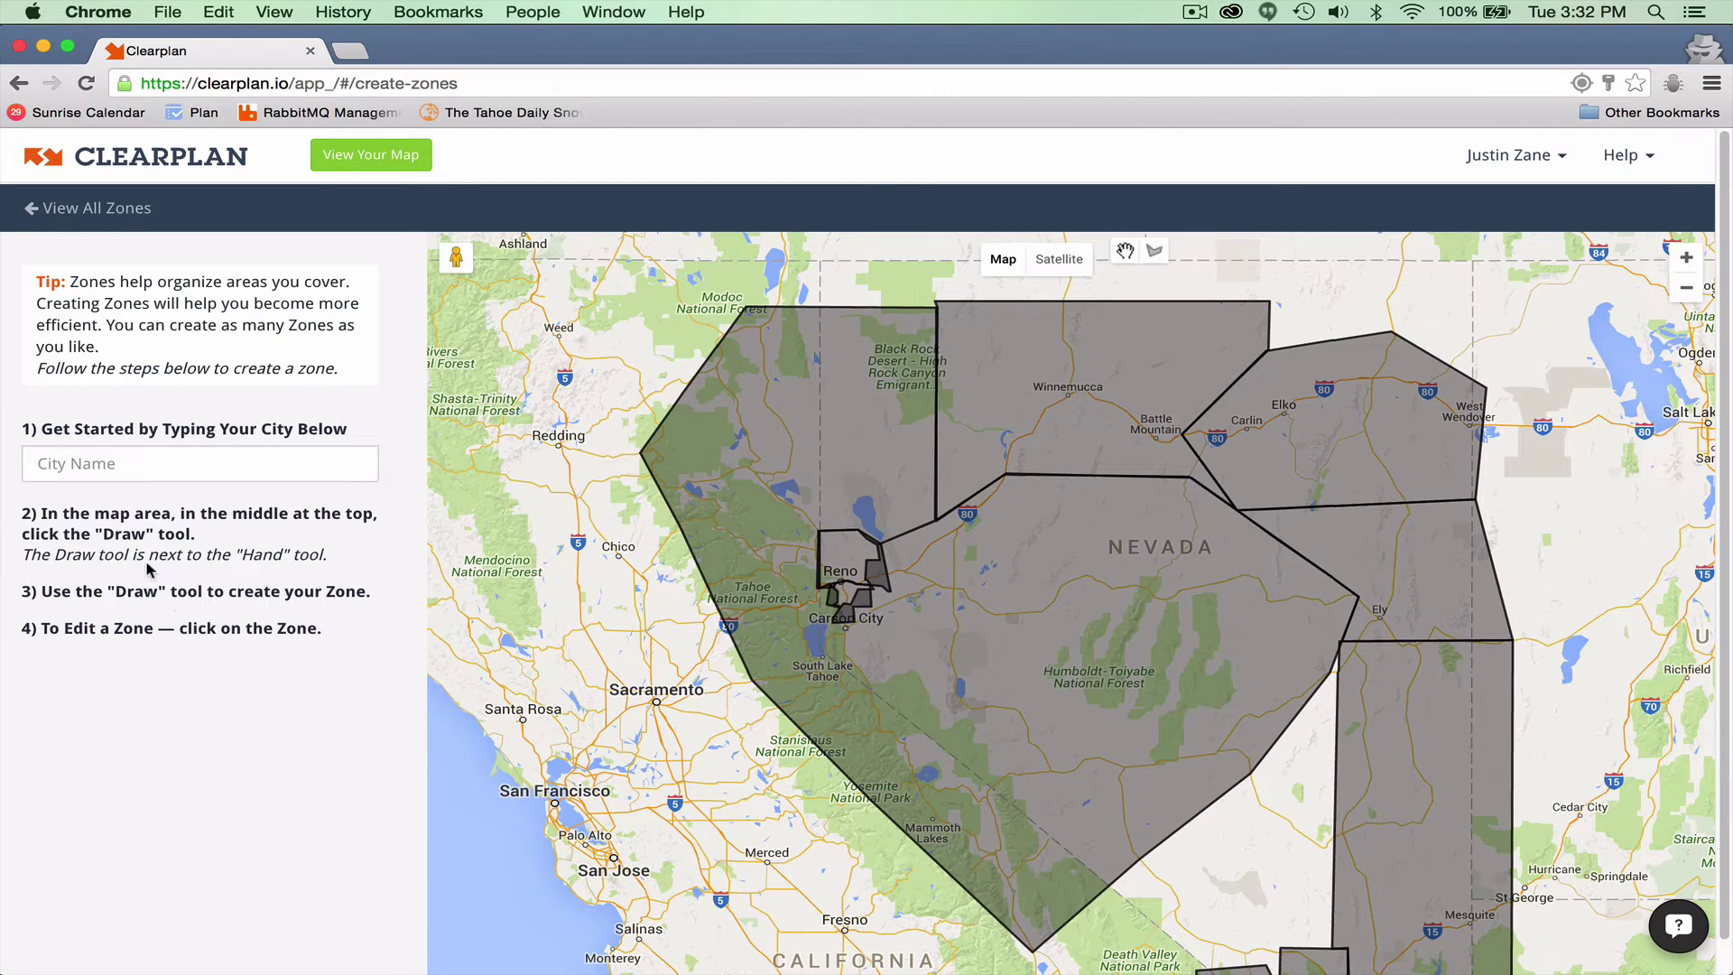
# - Set the city to 'Sacramento, CA, United States' using the 'sacram' suggestion
pyautogui.click(63, 464)
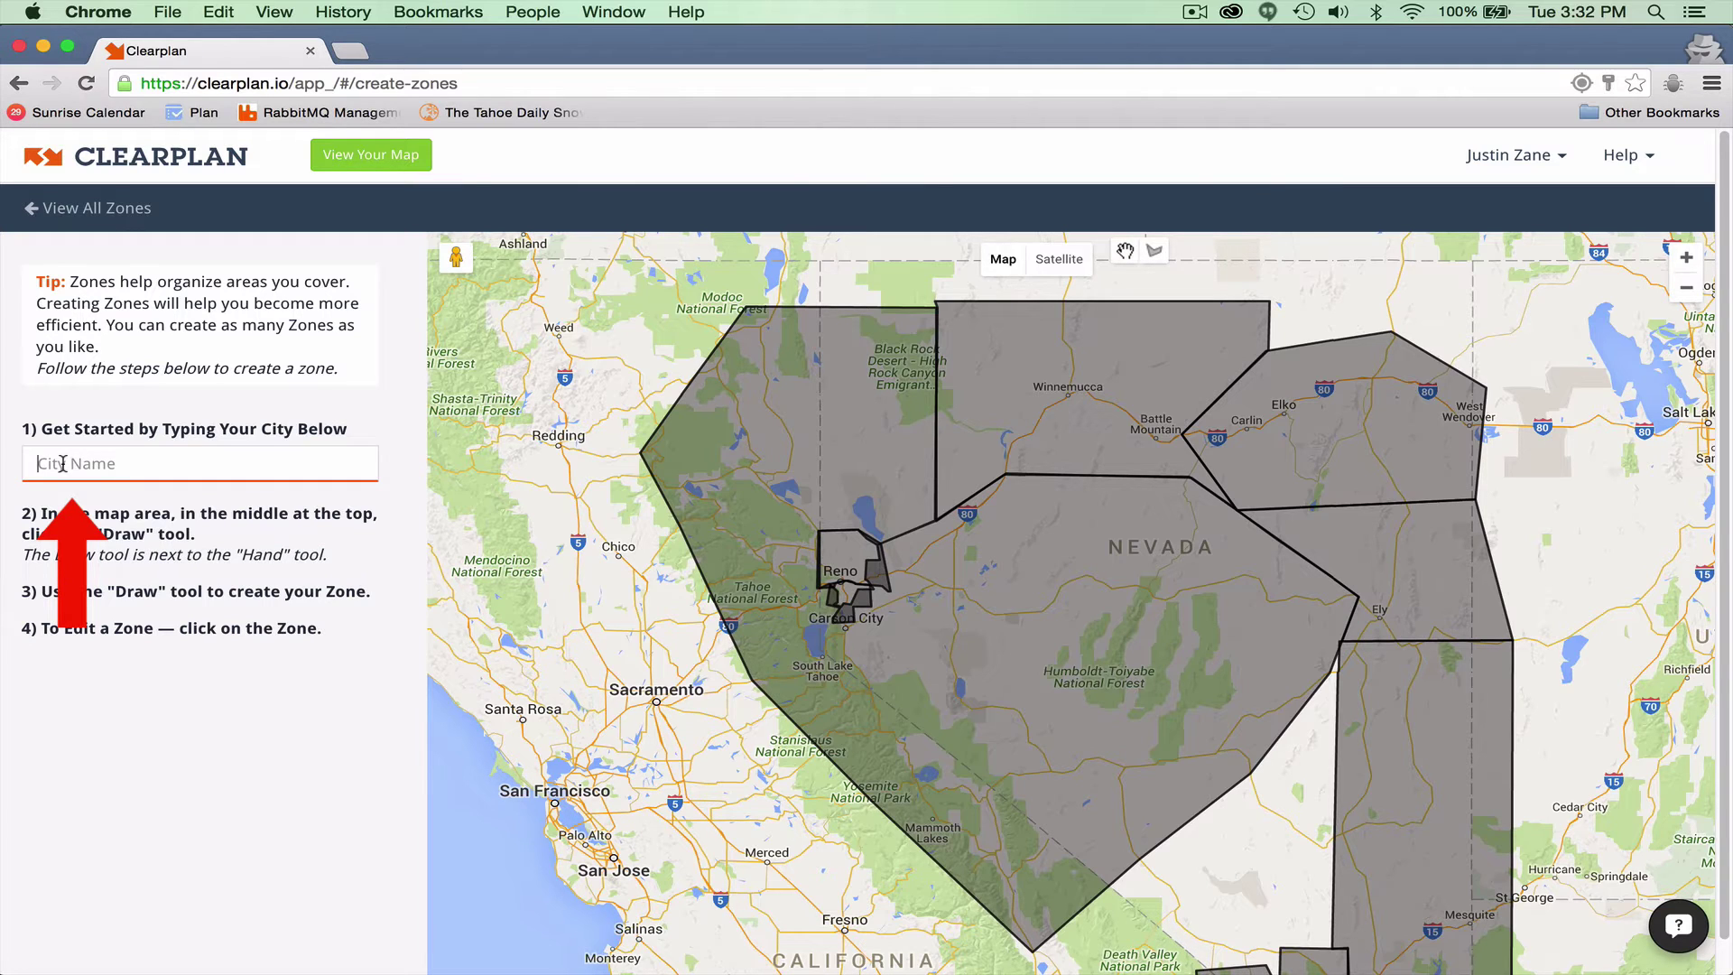
pyautogui.write('sacram')
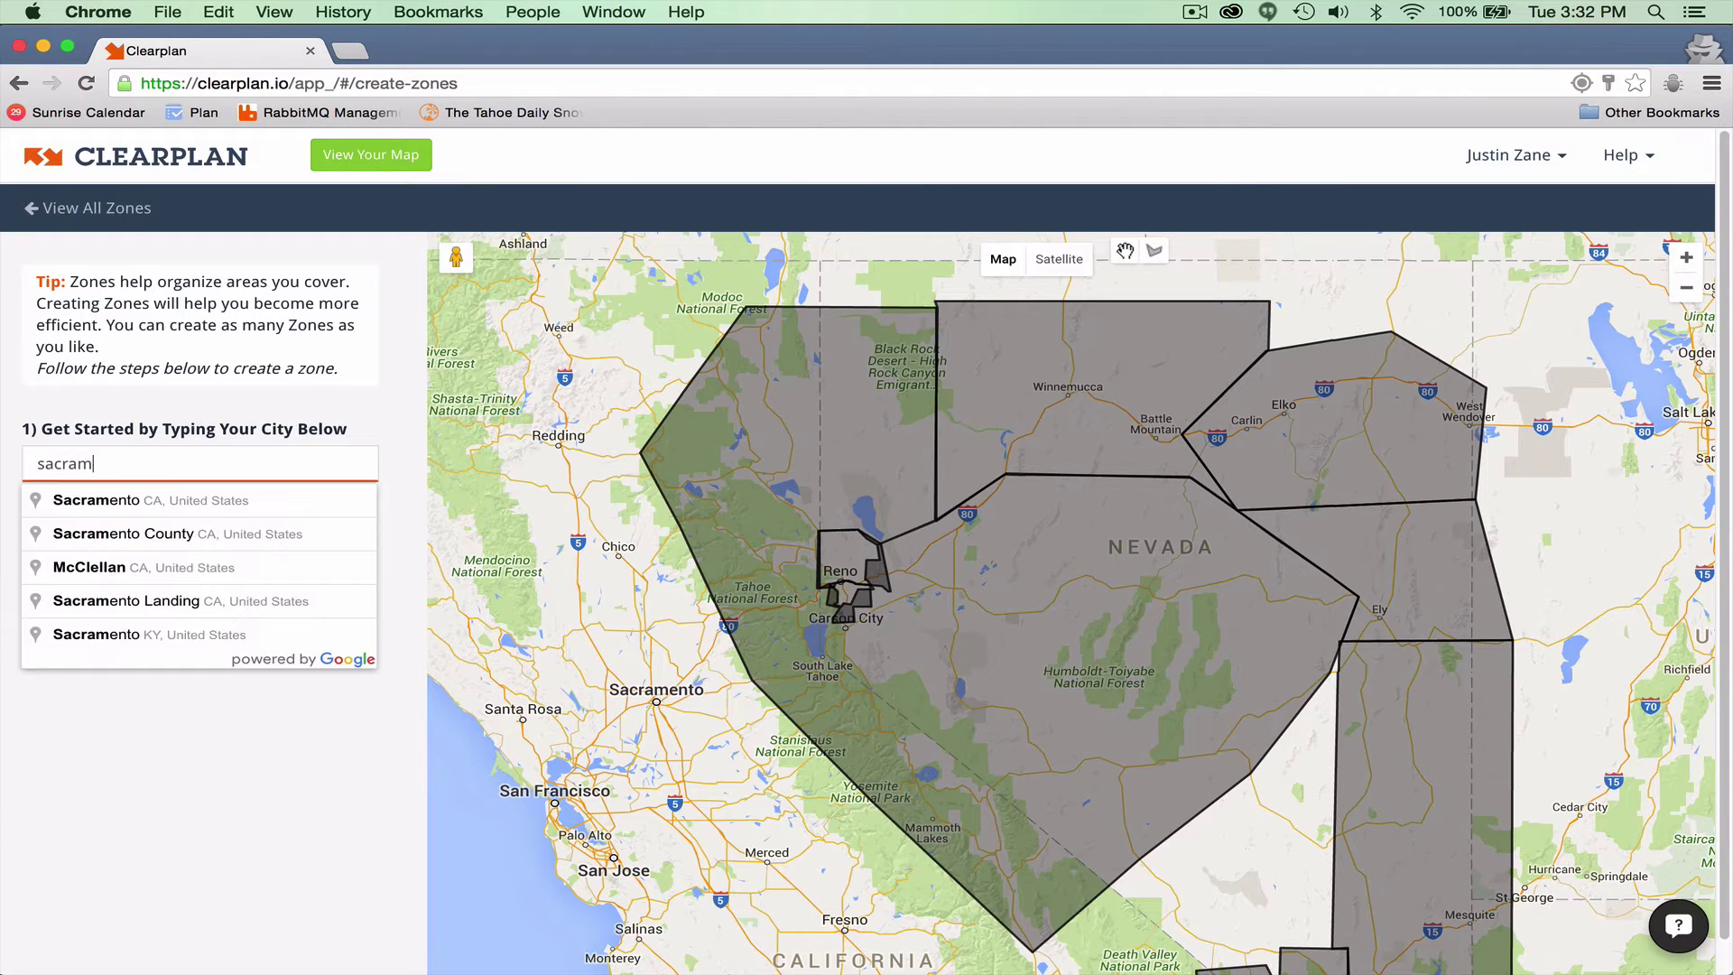
pyautogui.click(101, 503)
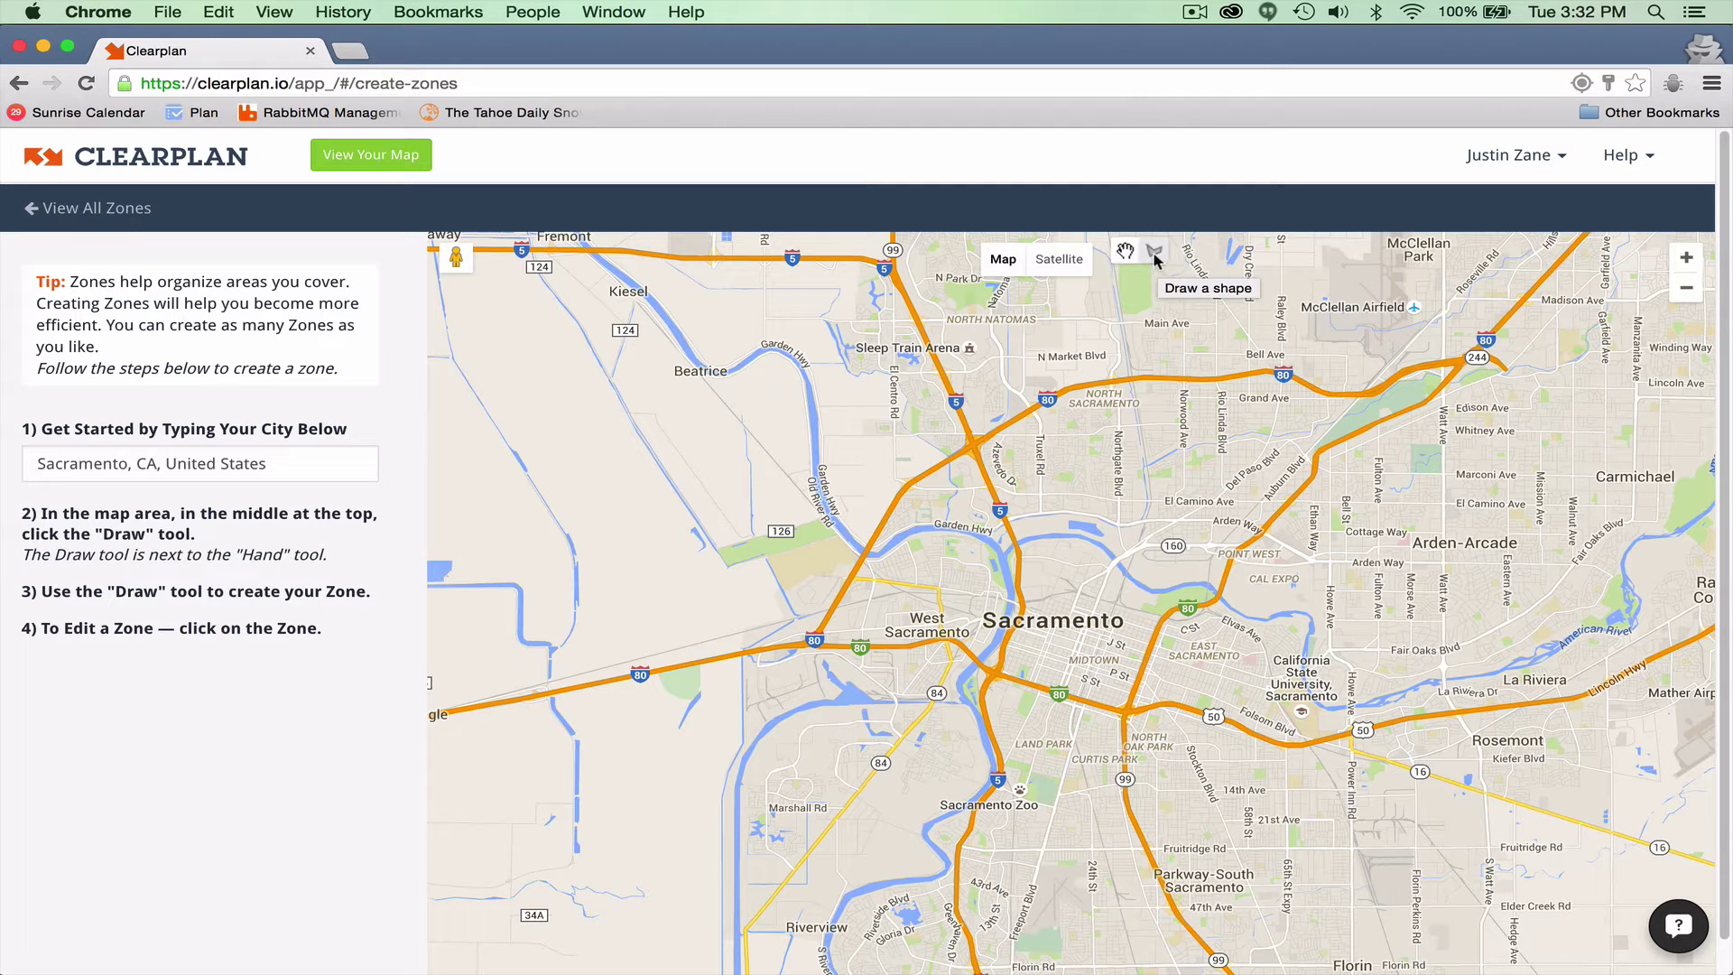
# - Draw a closed four-corner shape from Beatrice to Grand Ave, Fruitridge Rd and Marshall Rd
pyautogui.click(1154, 254)
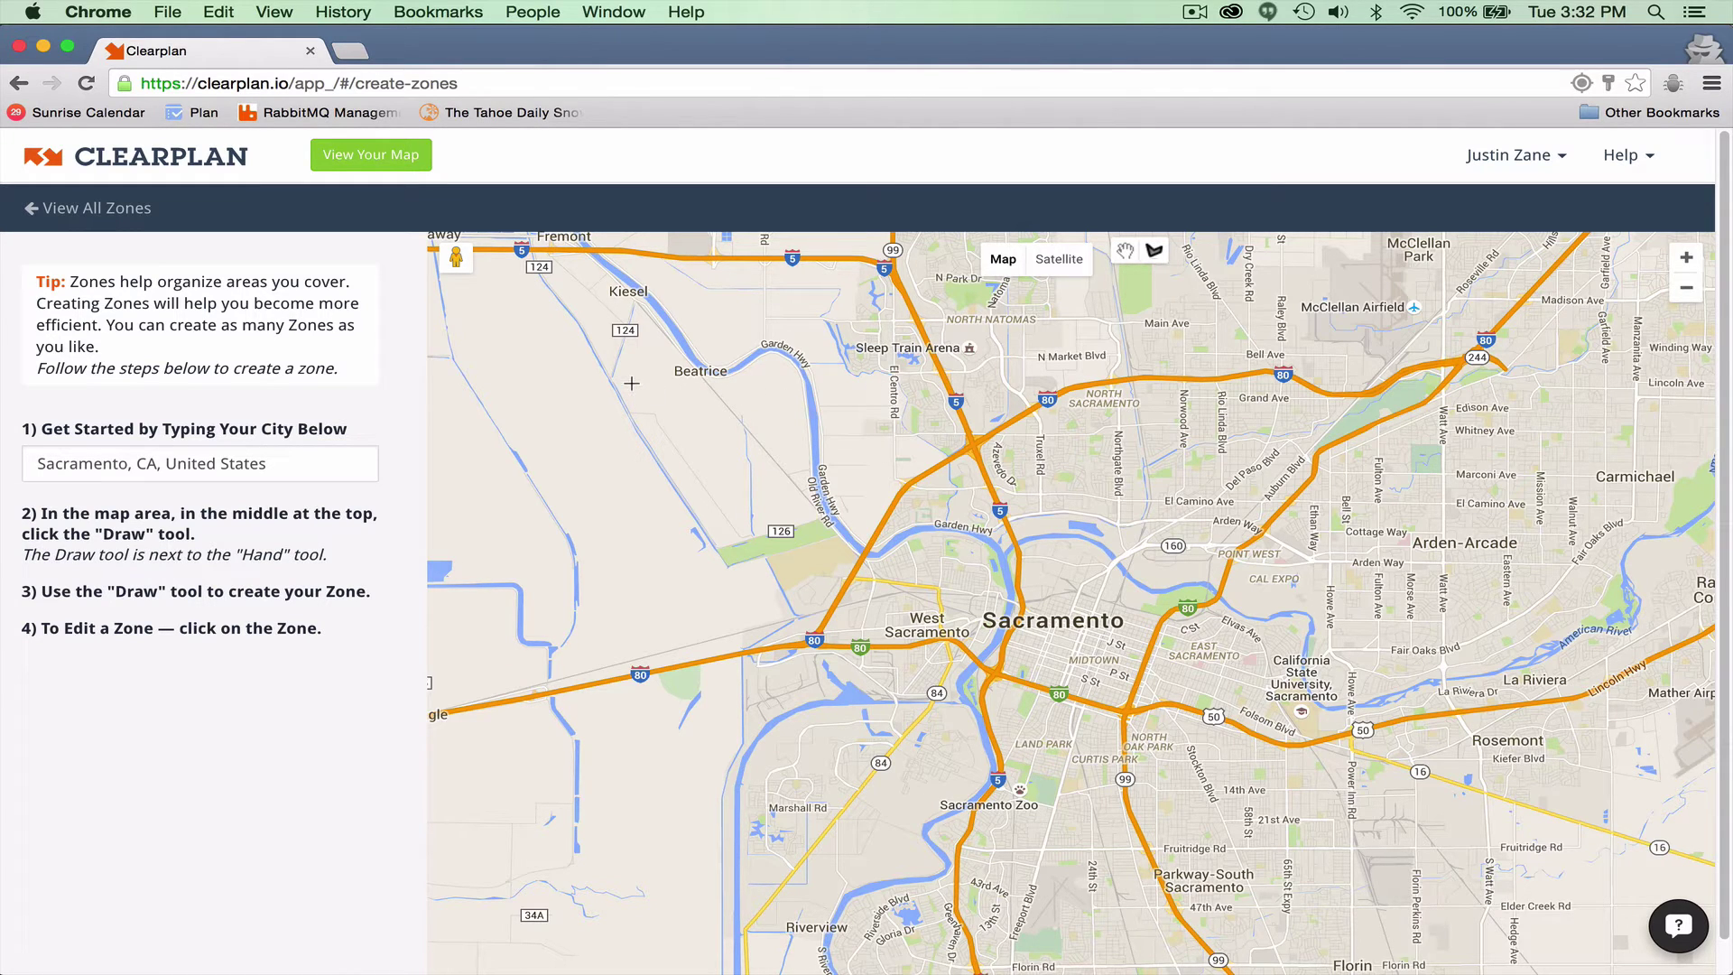
pyautogui.moveTo(632, 384); pyautogui.dragTo(928, 372)
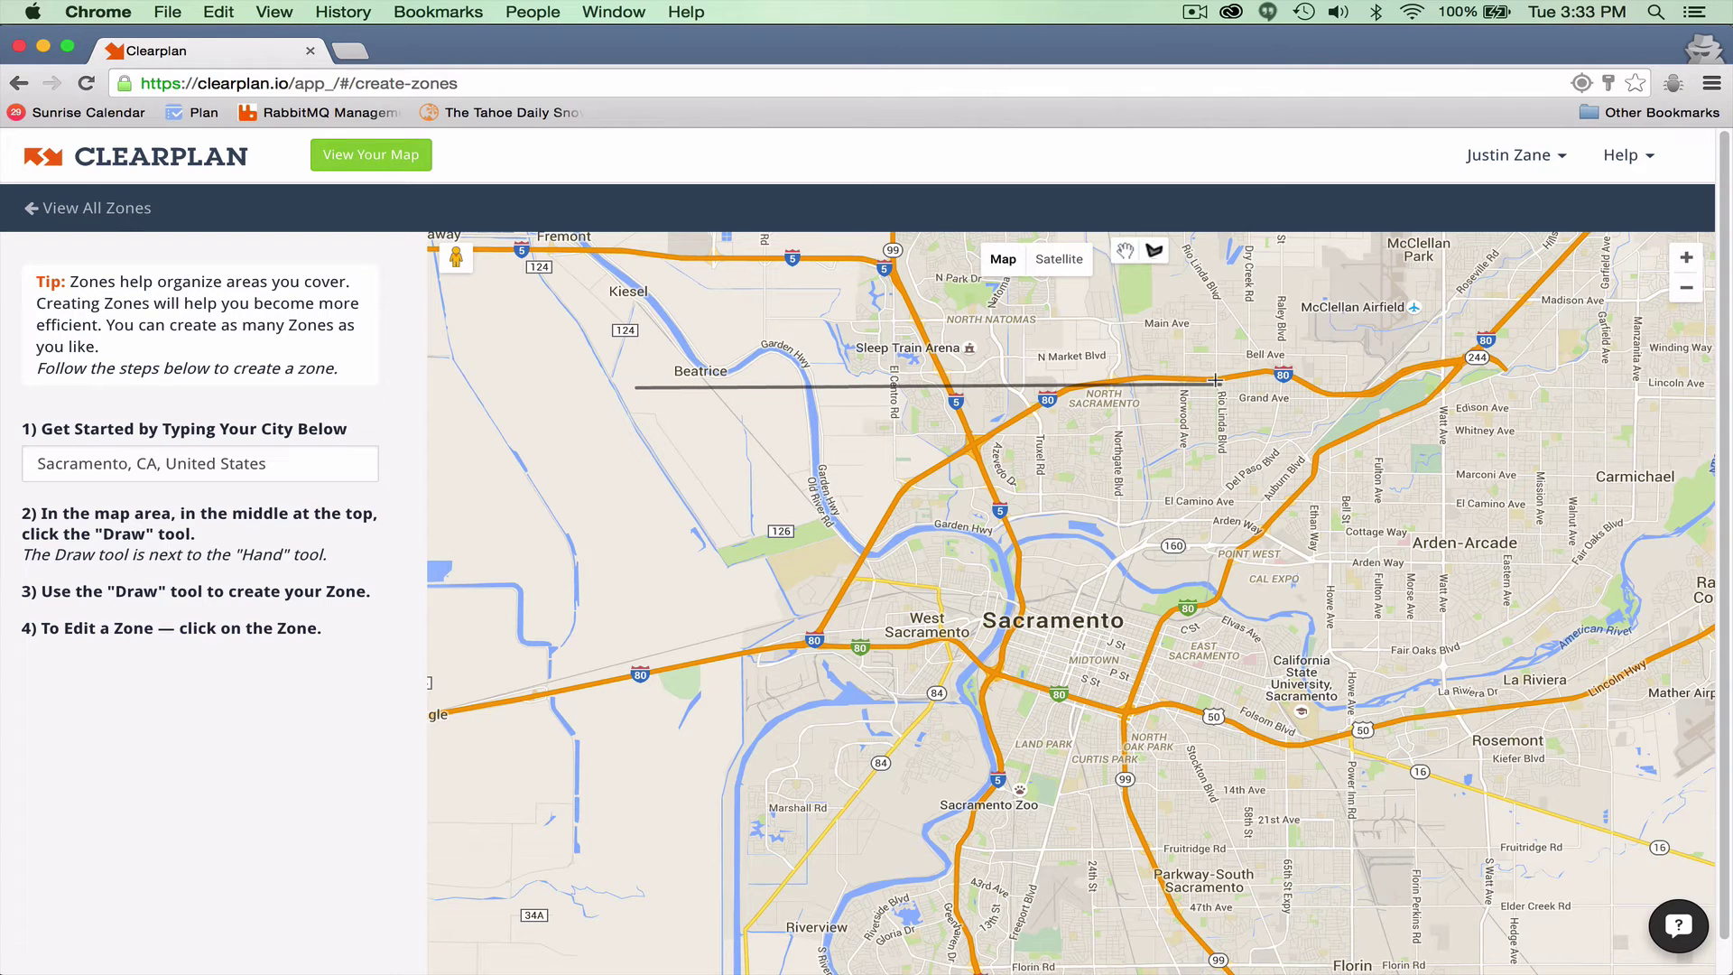
pyautogui.click(1225, 384)
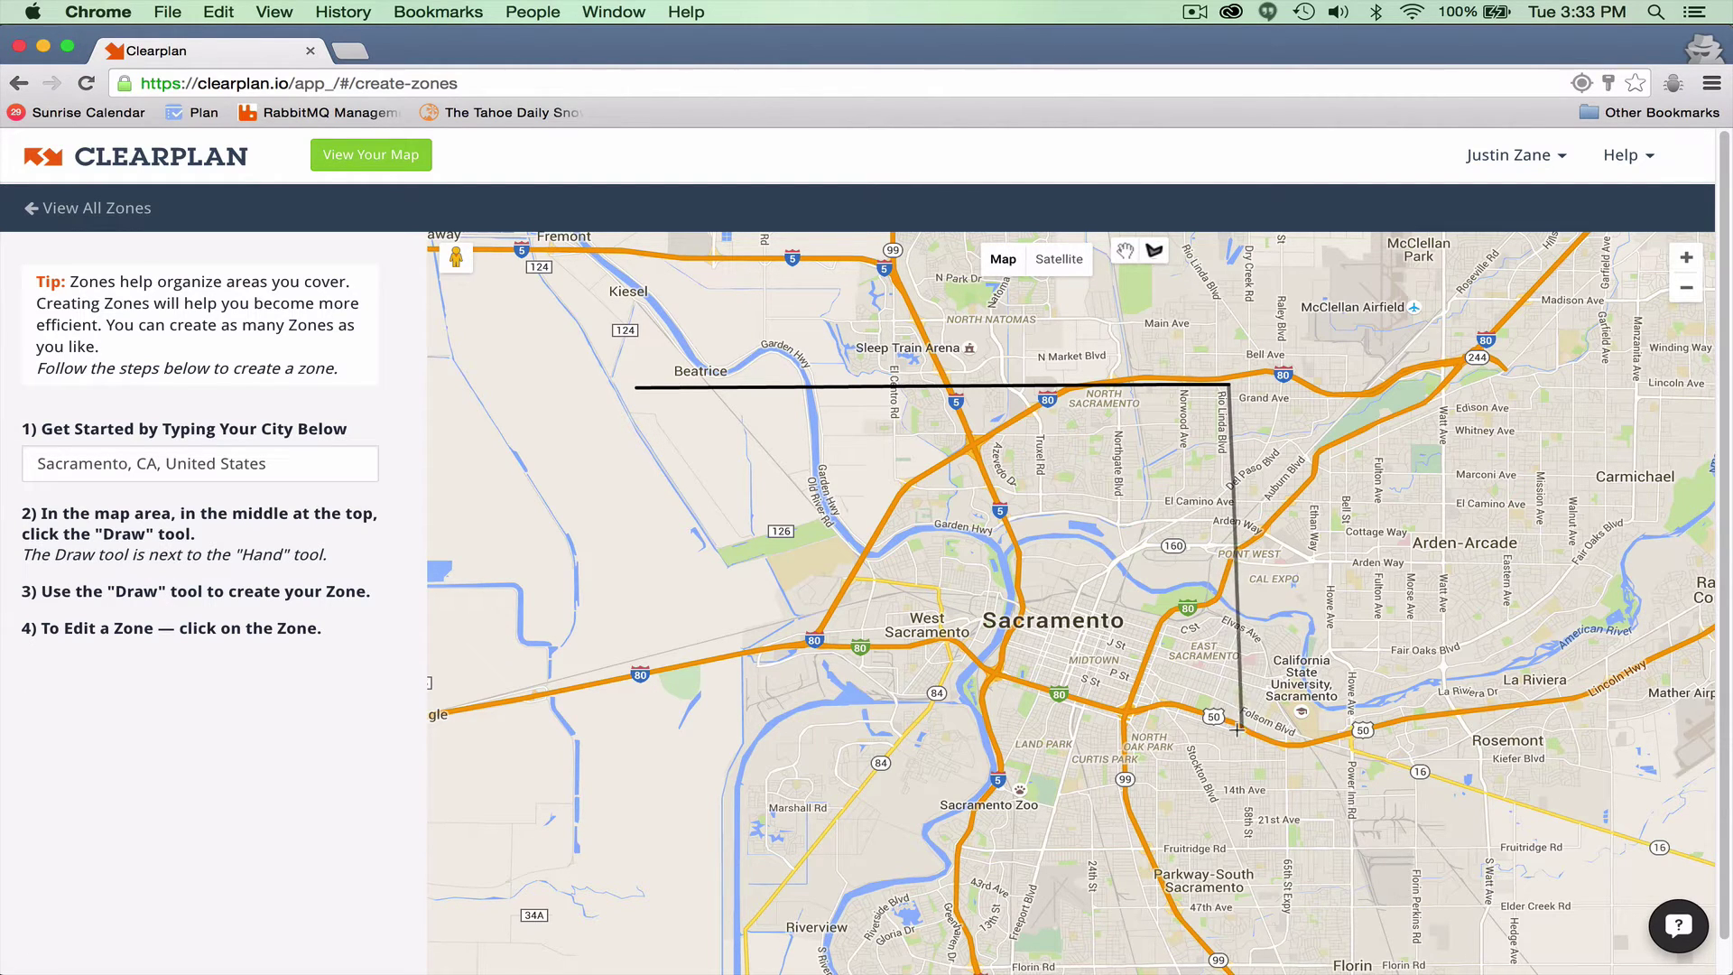
pyautogui.click(1235, 841)
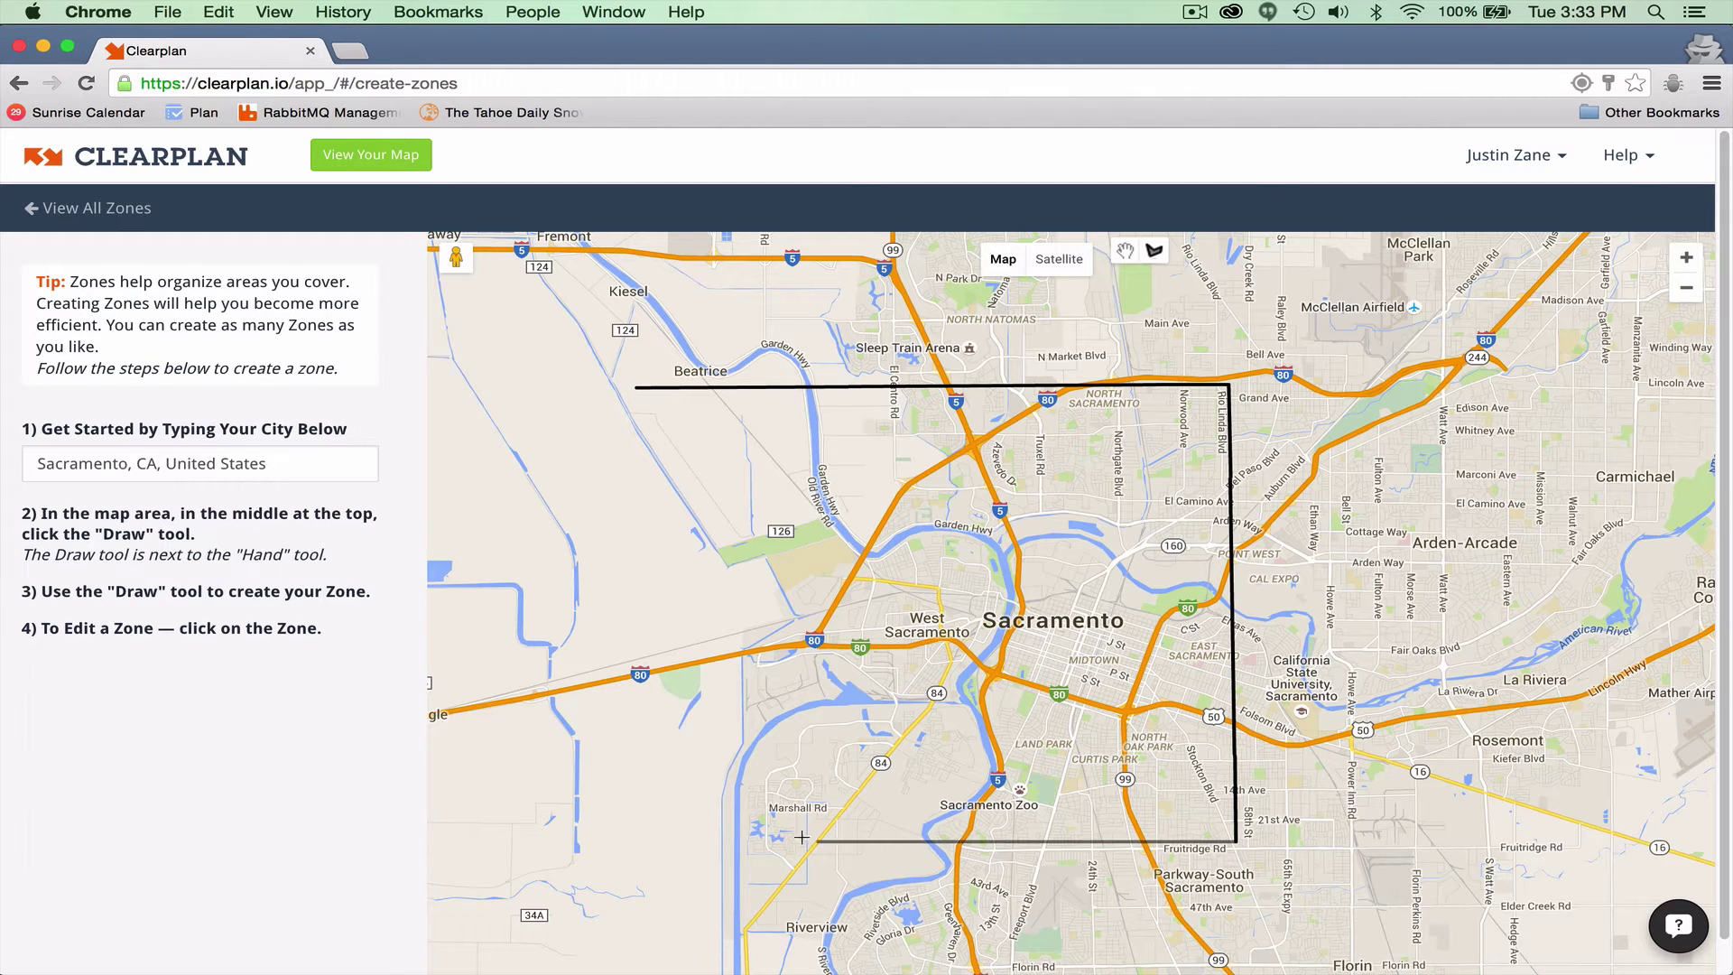
pyautogui.click(592, 840)
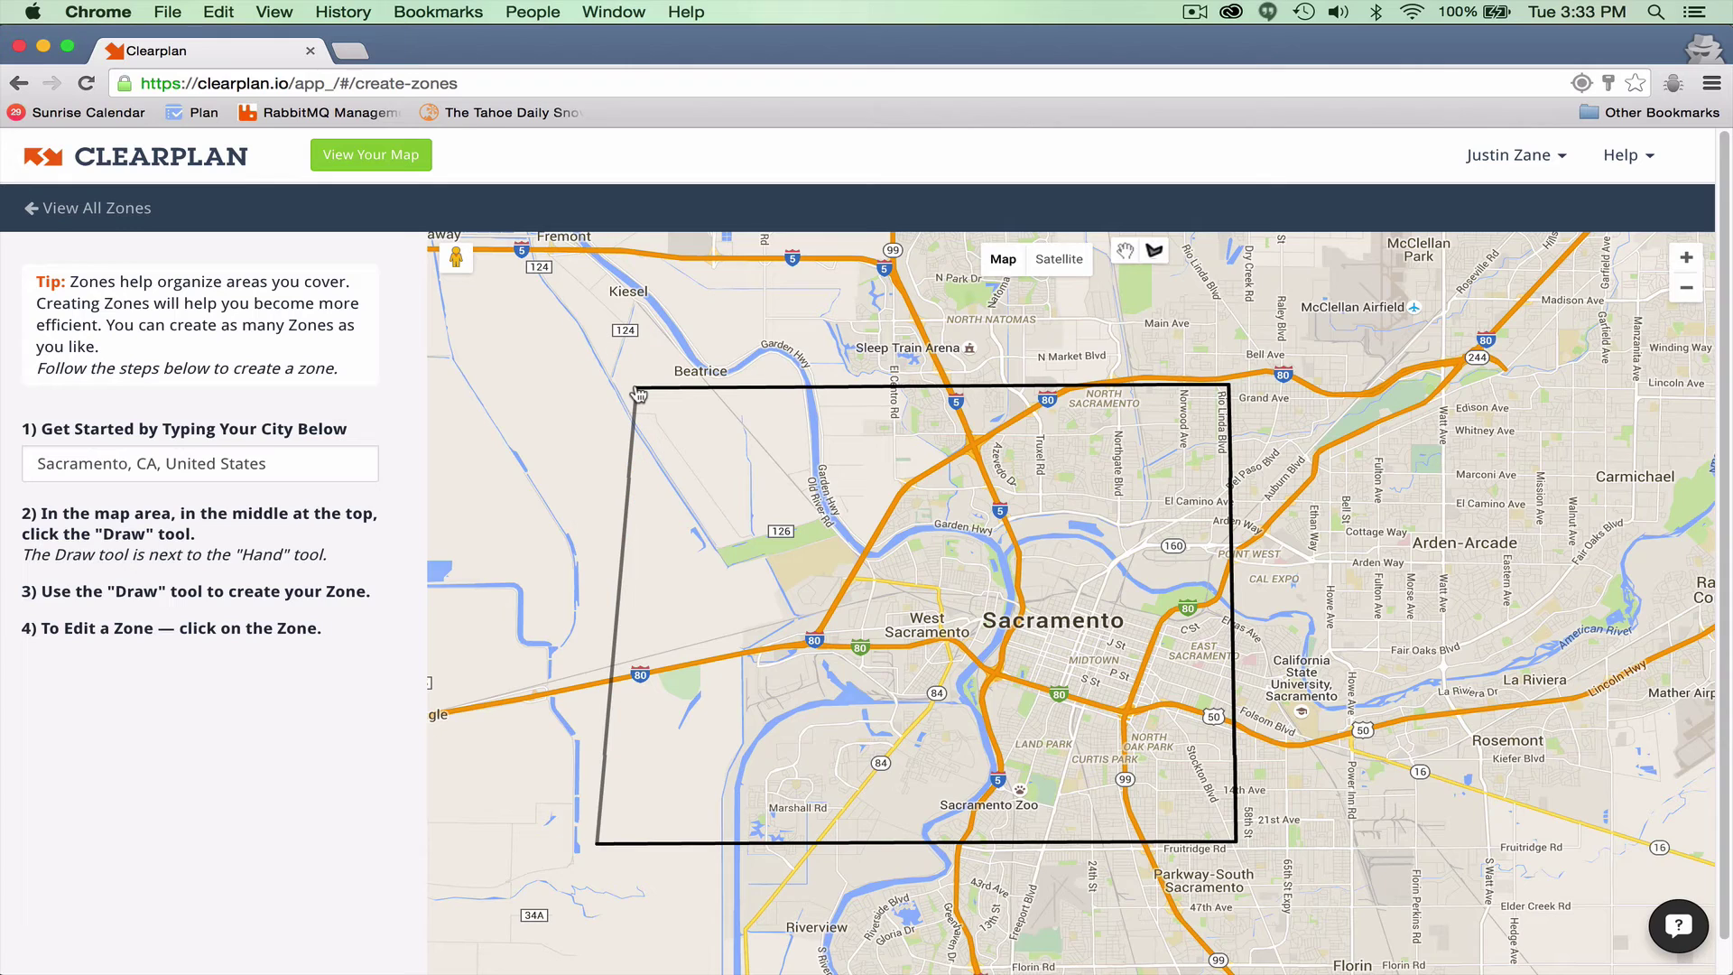
pyautogui.click(636, 390)
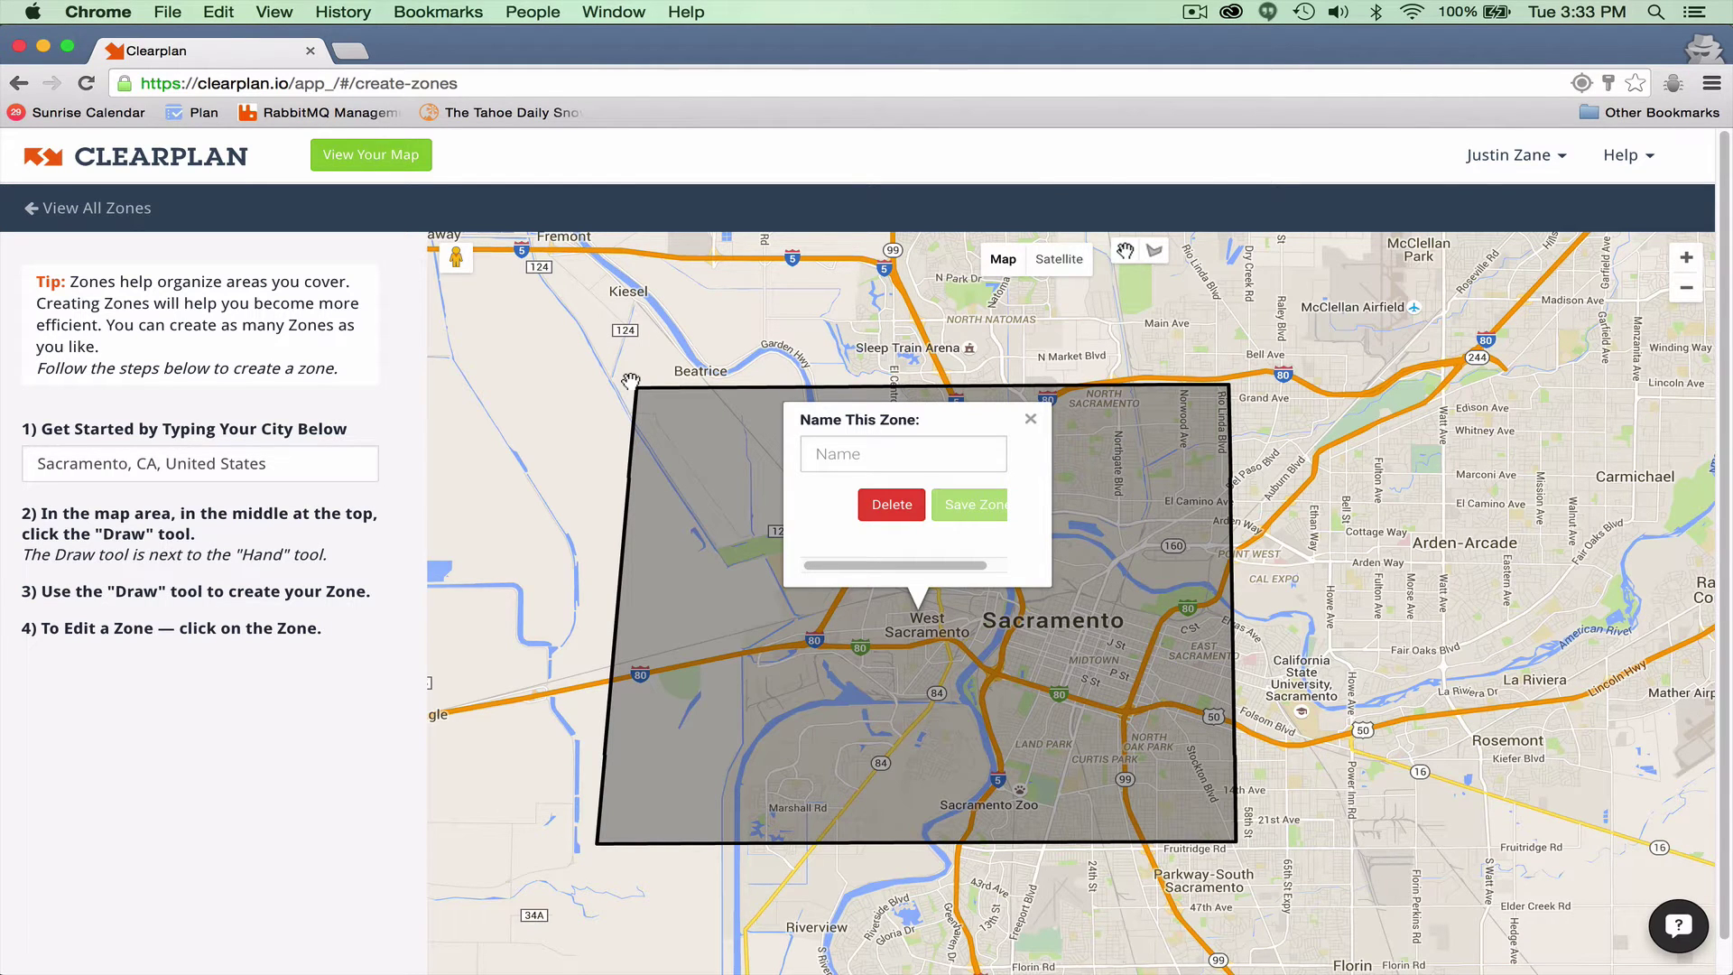
# - Name the drawn shape 'Test Zone' and save it
pyautogui.click(870, 454)
pyautogui.write('Test Zone')
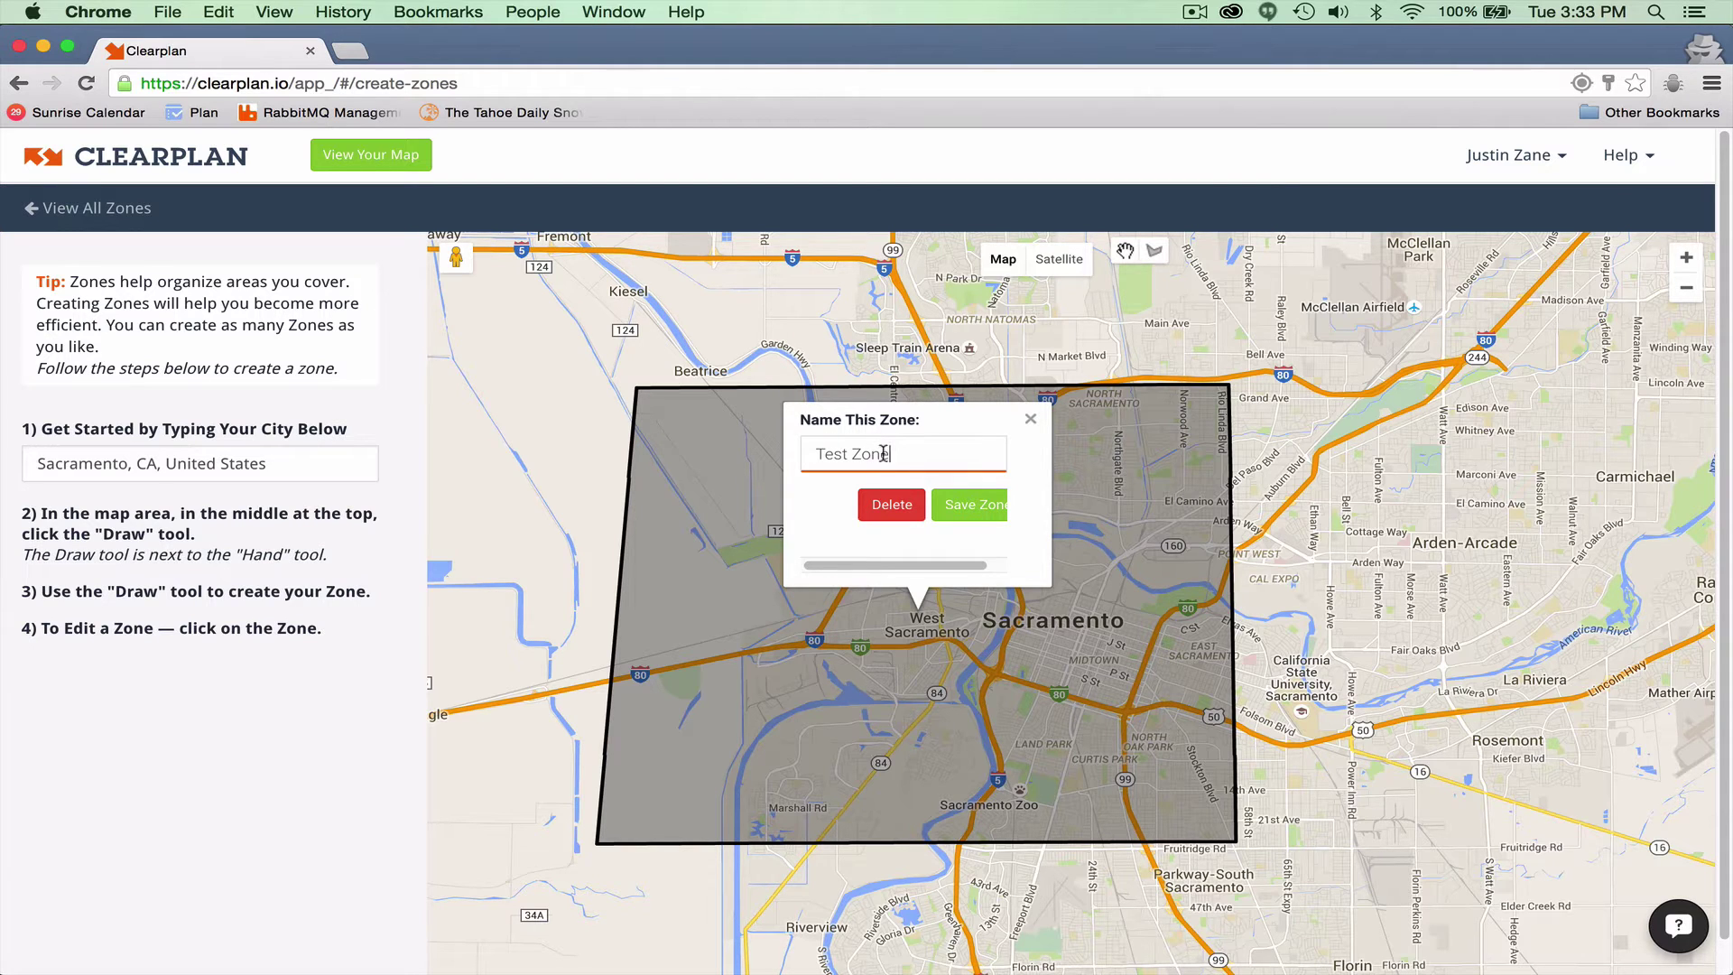
pyautogui.click(979, 510)
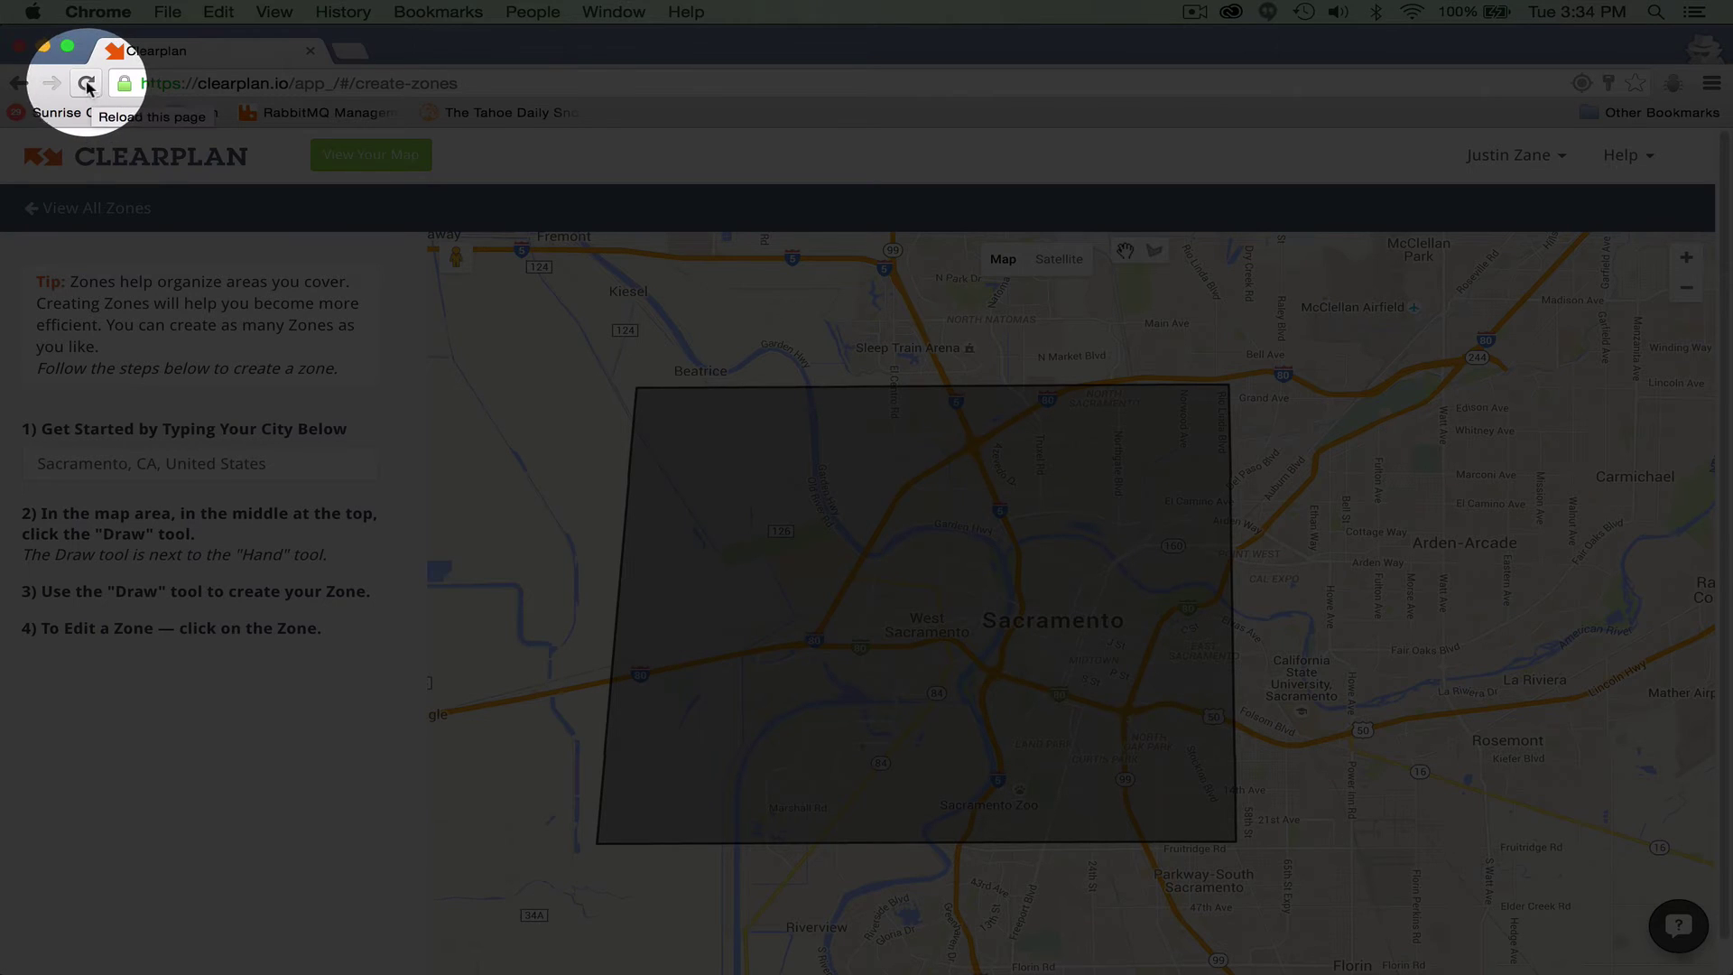
# - Reload the page and zoom back in on Sacramento, showing the area east of it
pyautogui.click(87, 84)
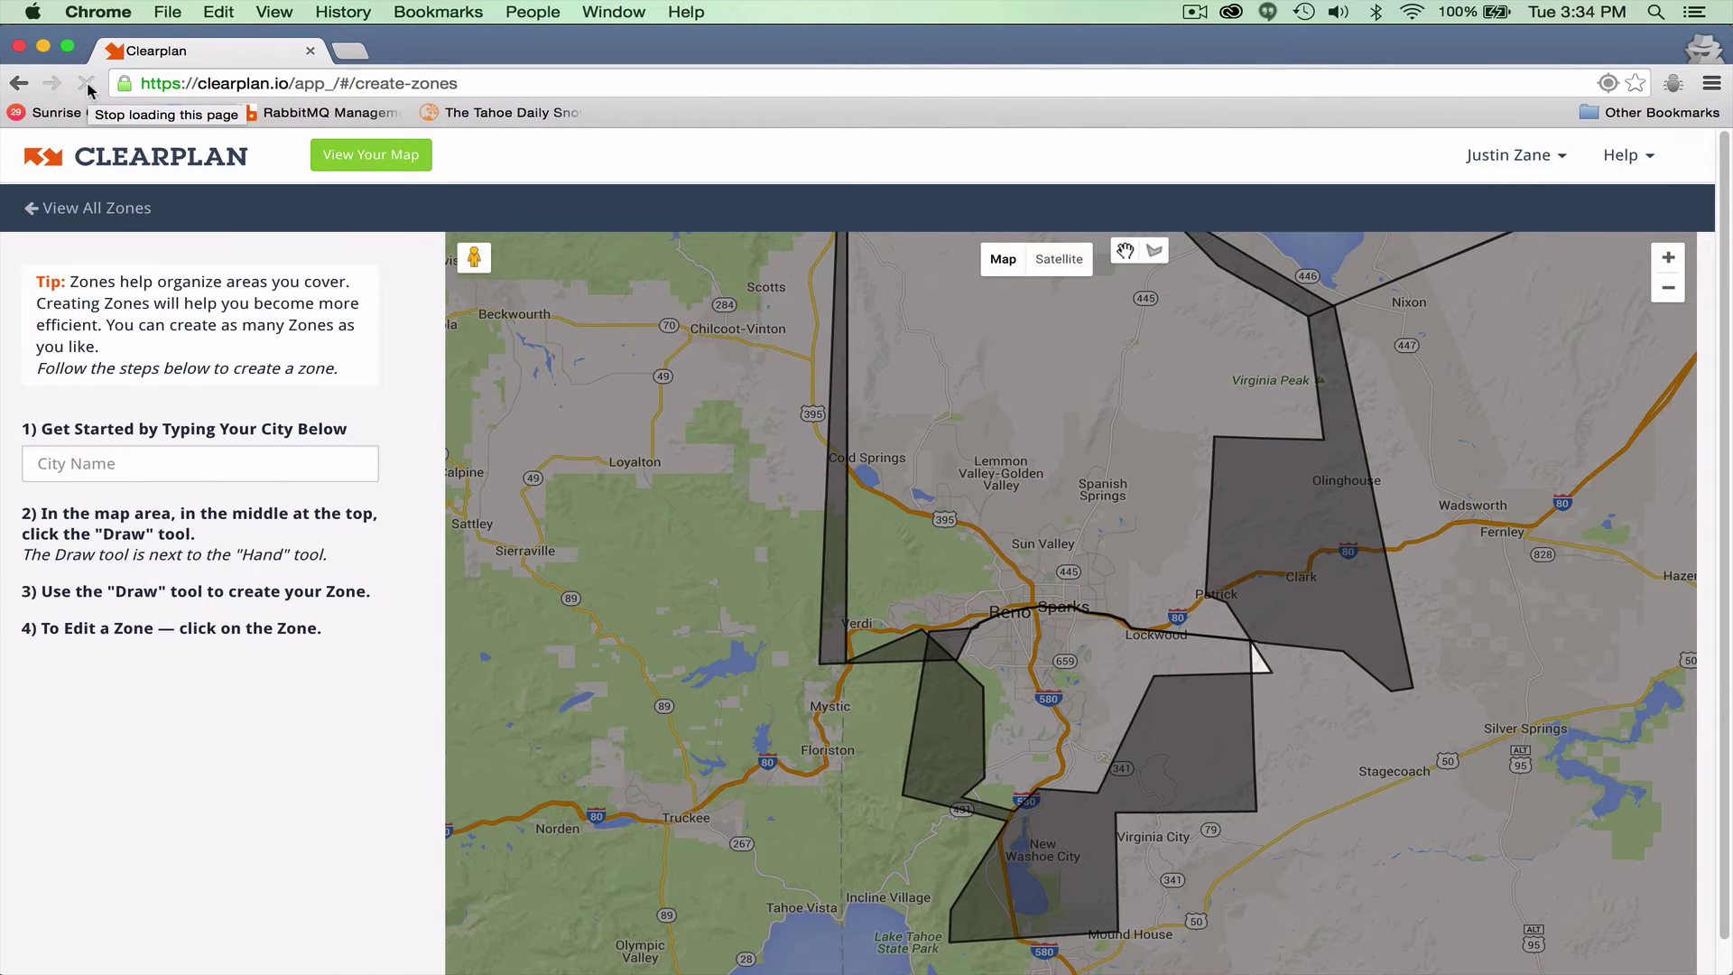
pyautogui.click(1668, 287)
pyautogui.click(1668, 287)
pyautogui.click(1668, 287)
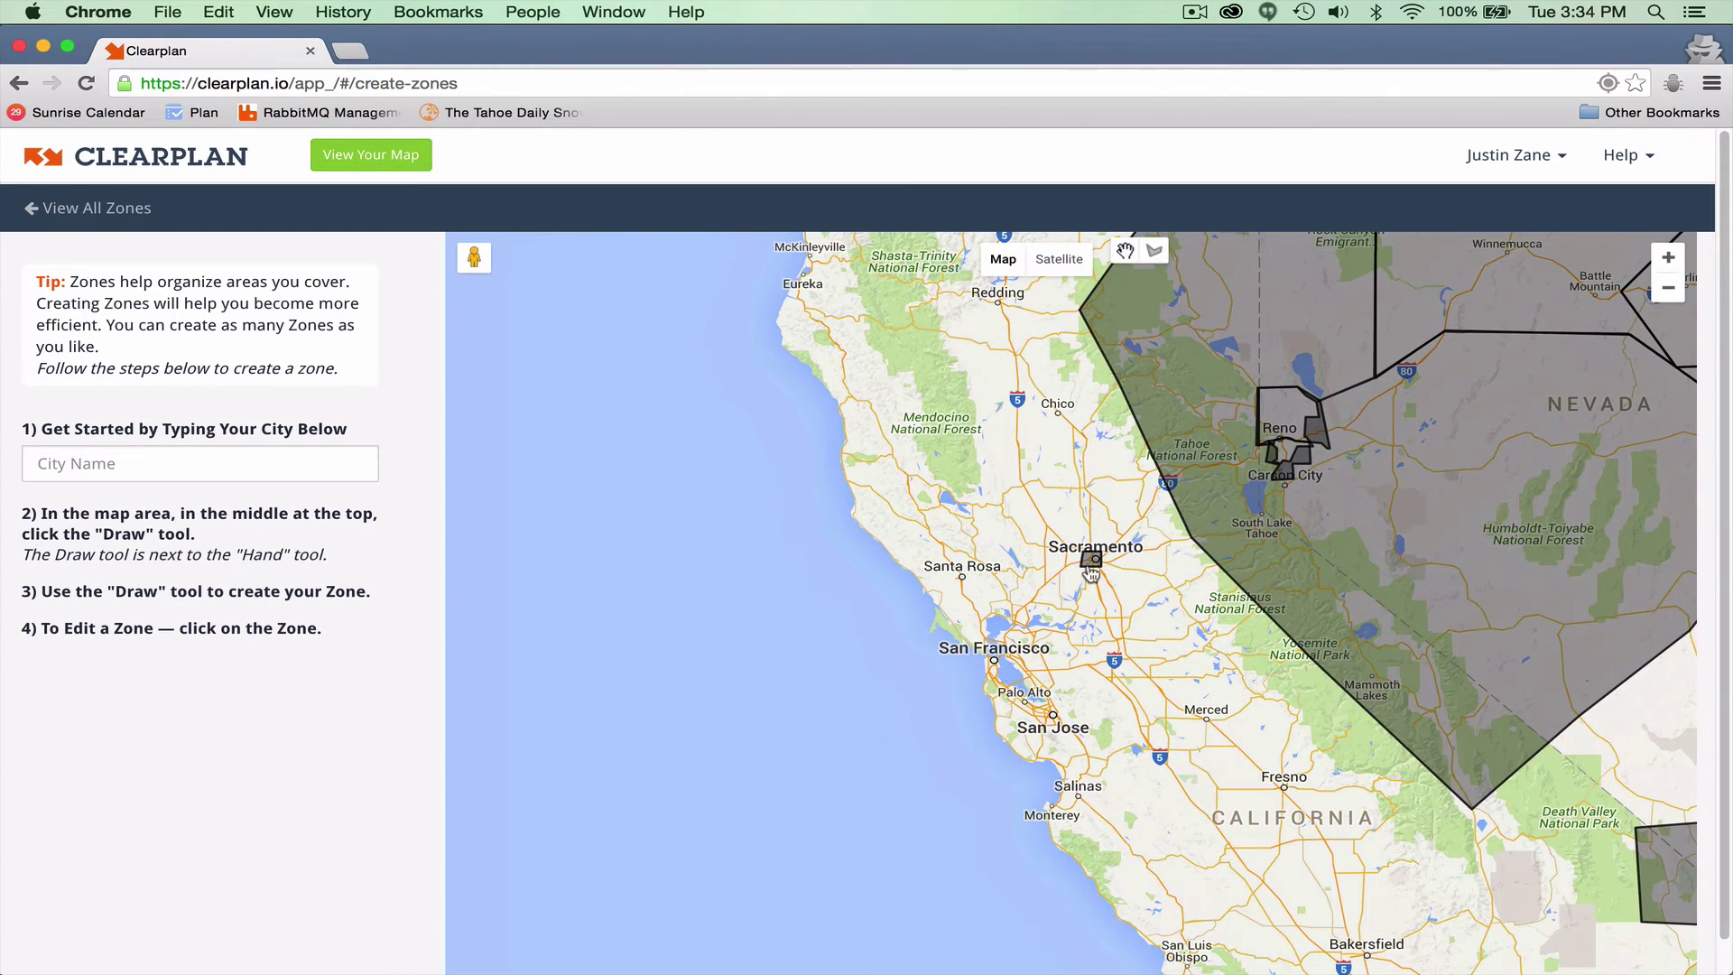
pyautogui.scroll(1, 1117, 573)
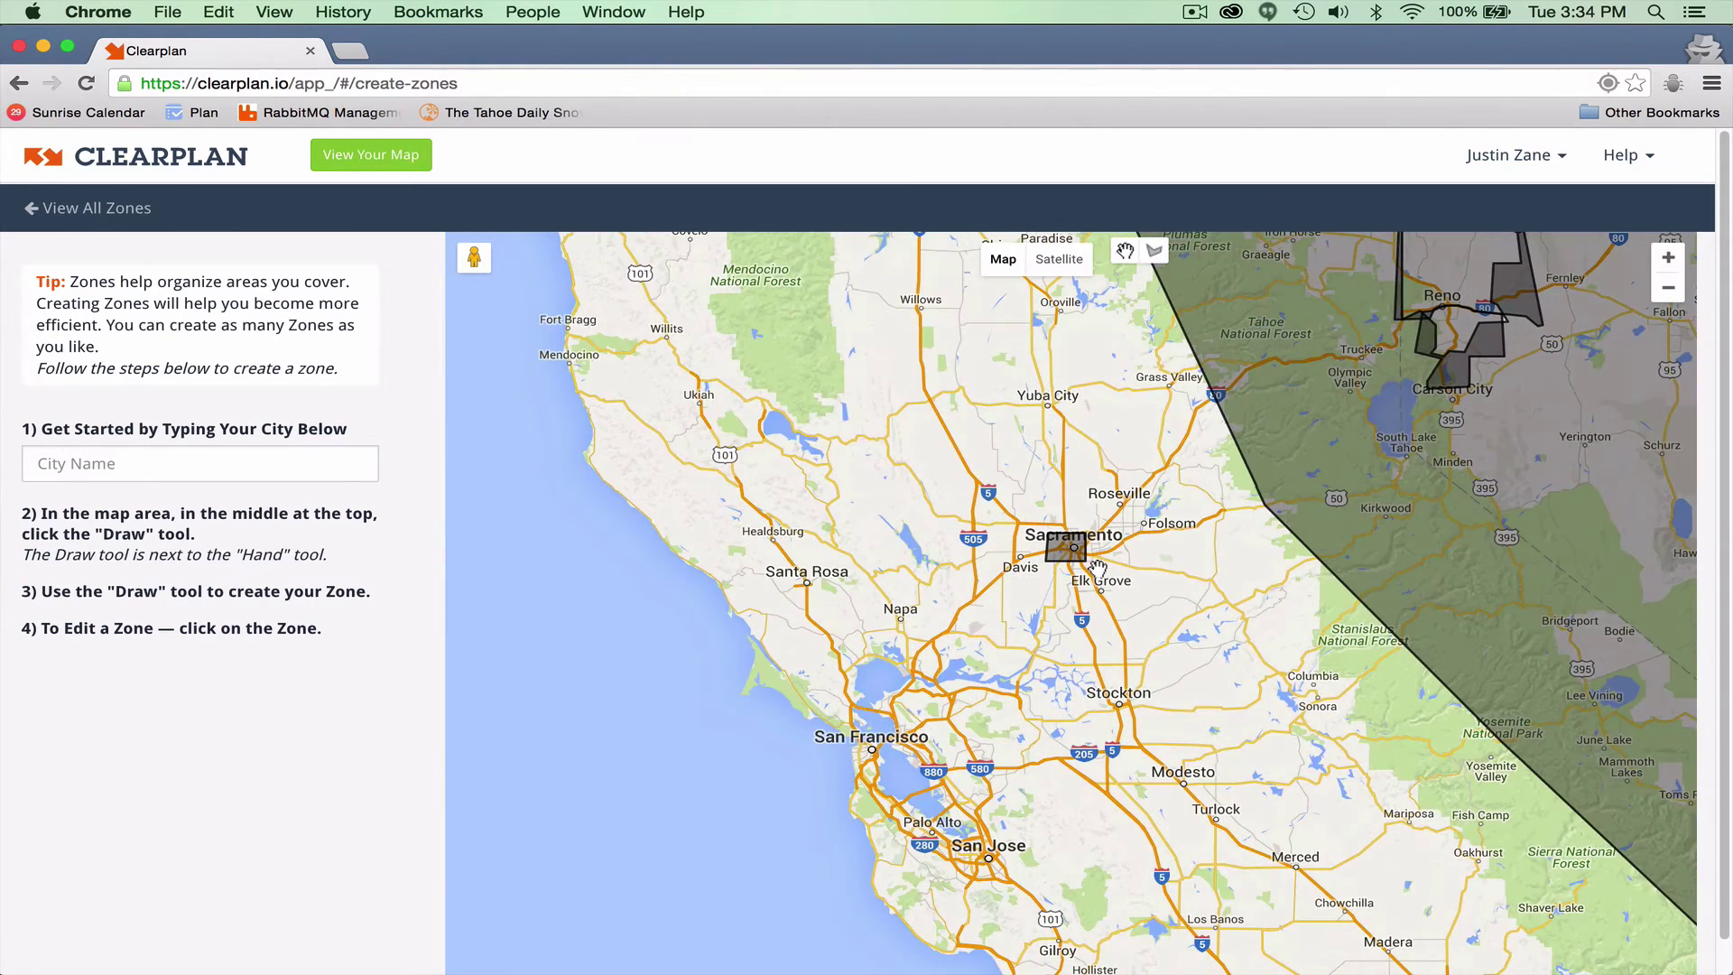
pyautogui.scroll(1, 1094, 565)
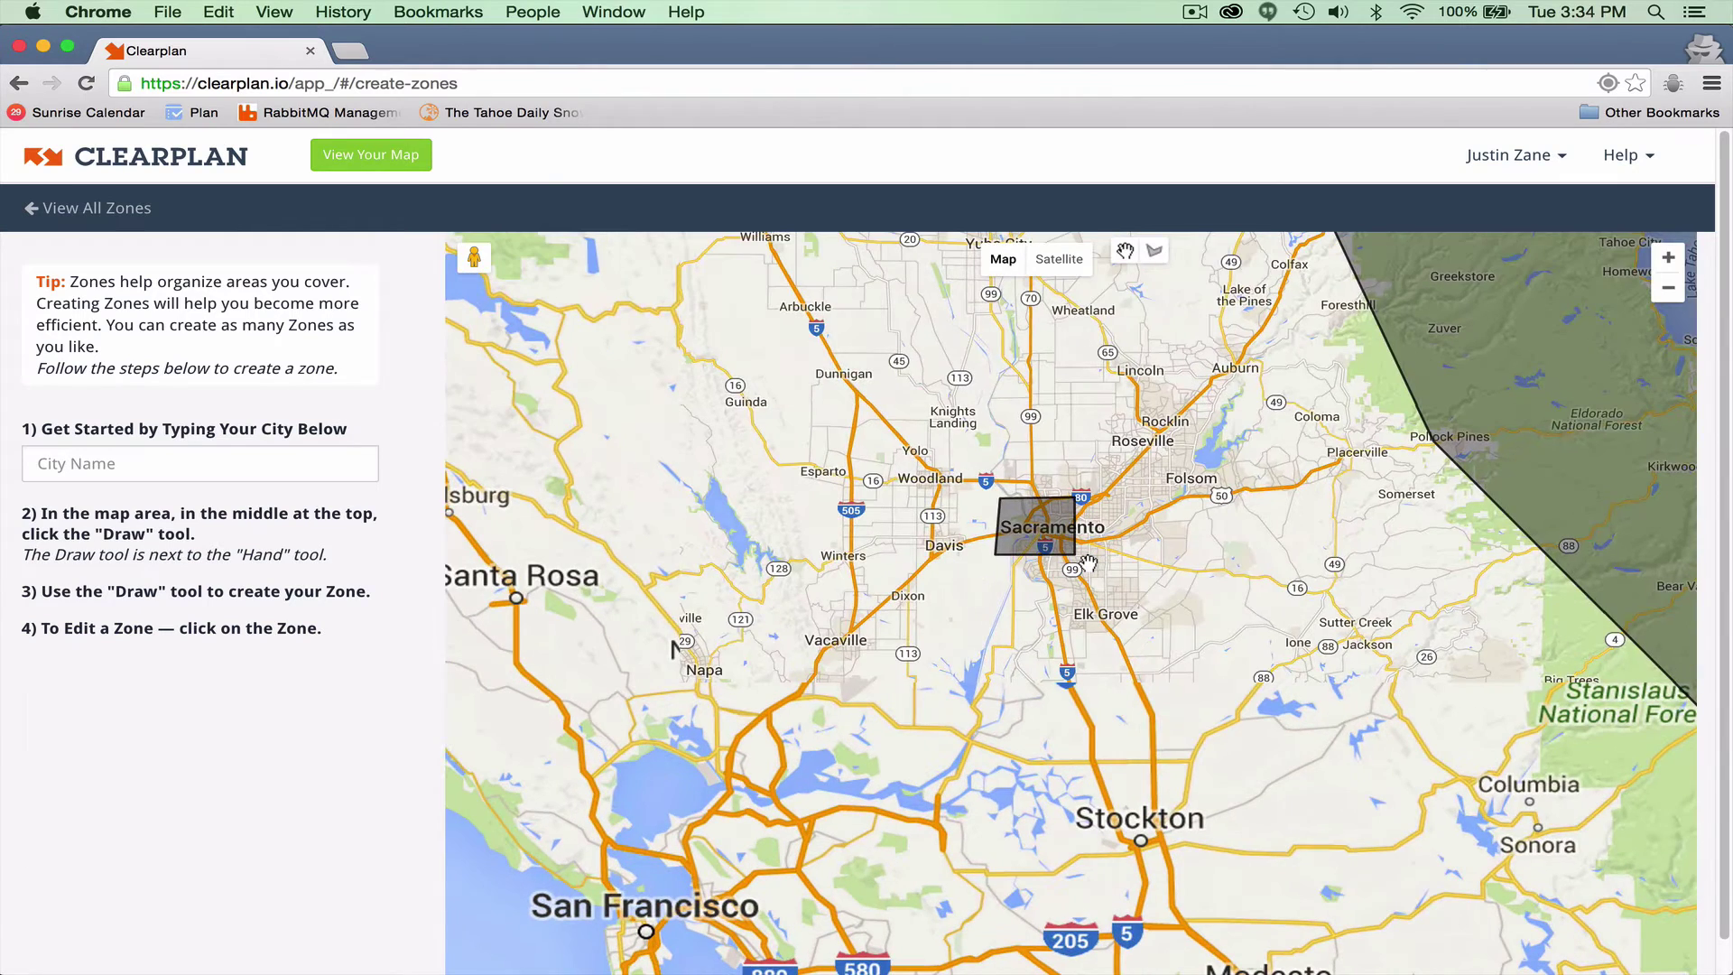
pyautogui.scroll(1, 1088, 562)
pyautogui.scroll(1, 1087, 562)
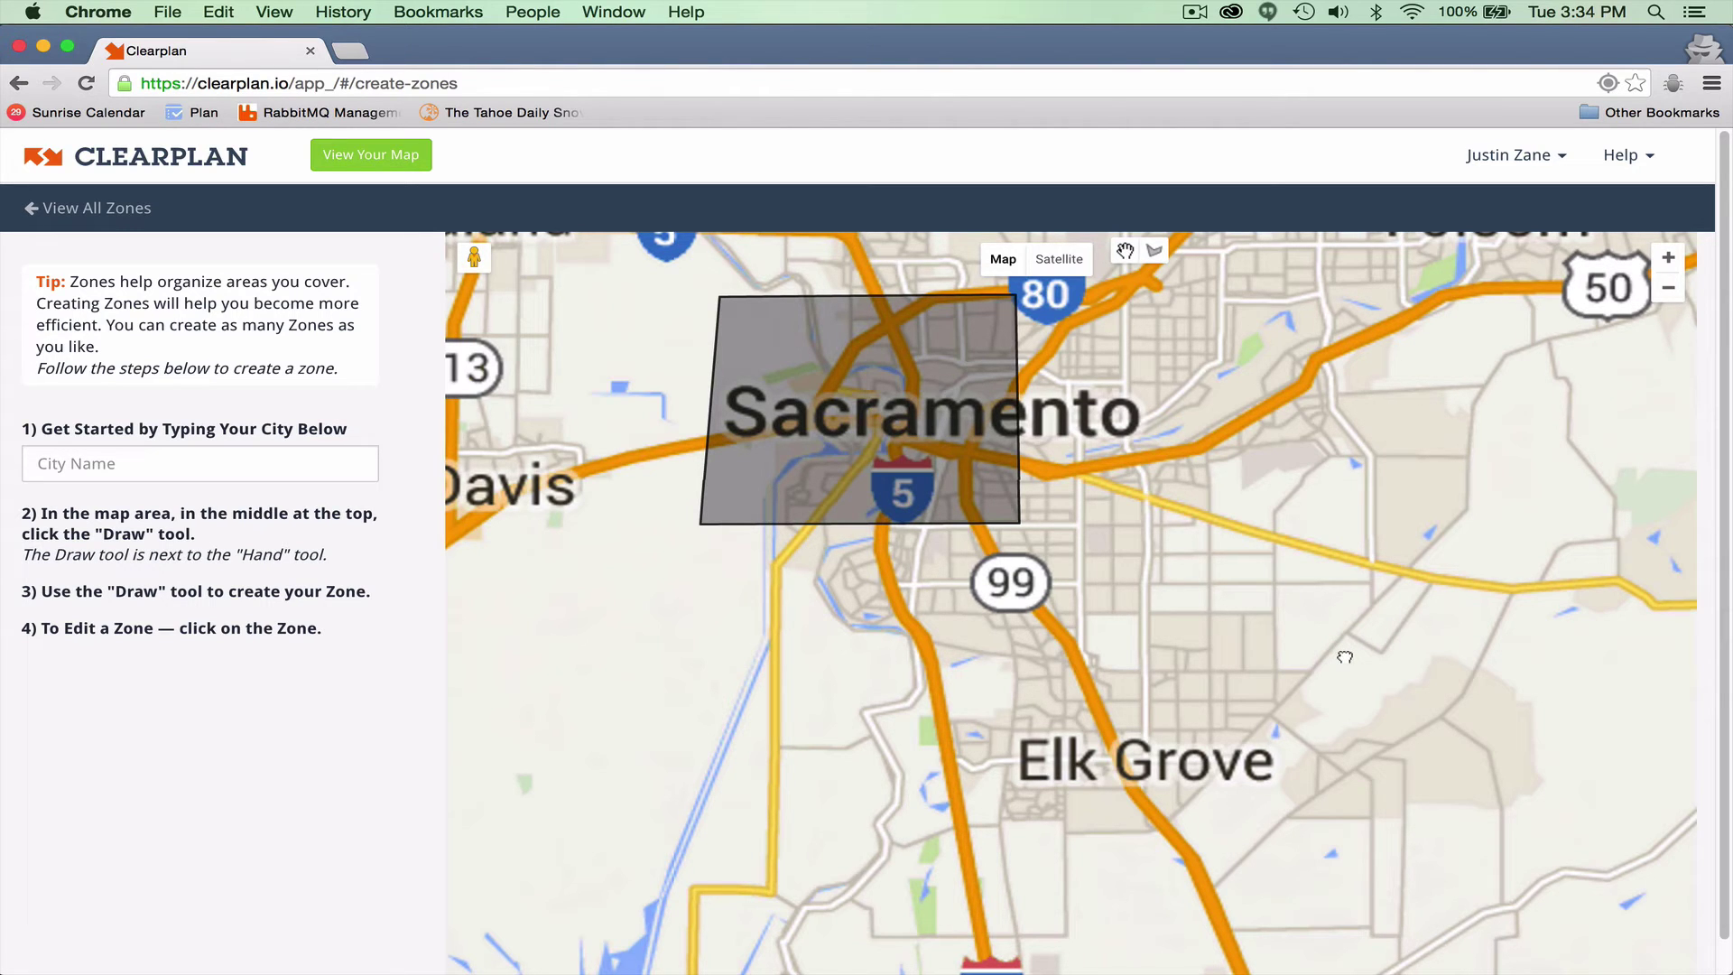
pyautogui.moveTo(1343, 655); pyautogui.dragTo(1195, 729)
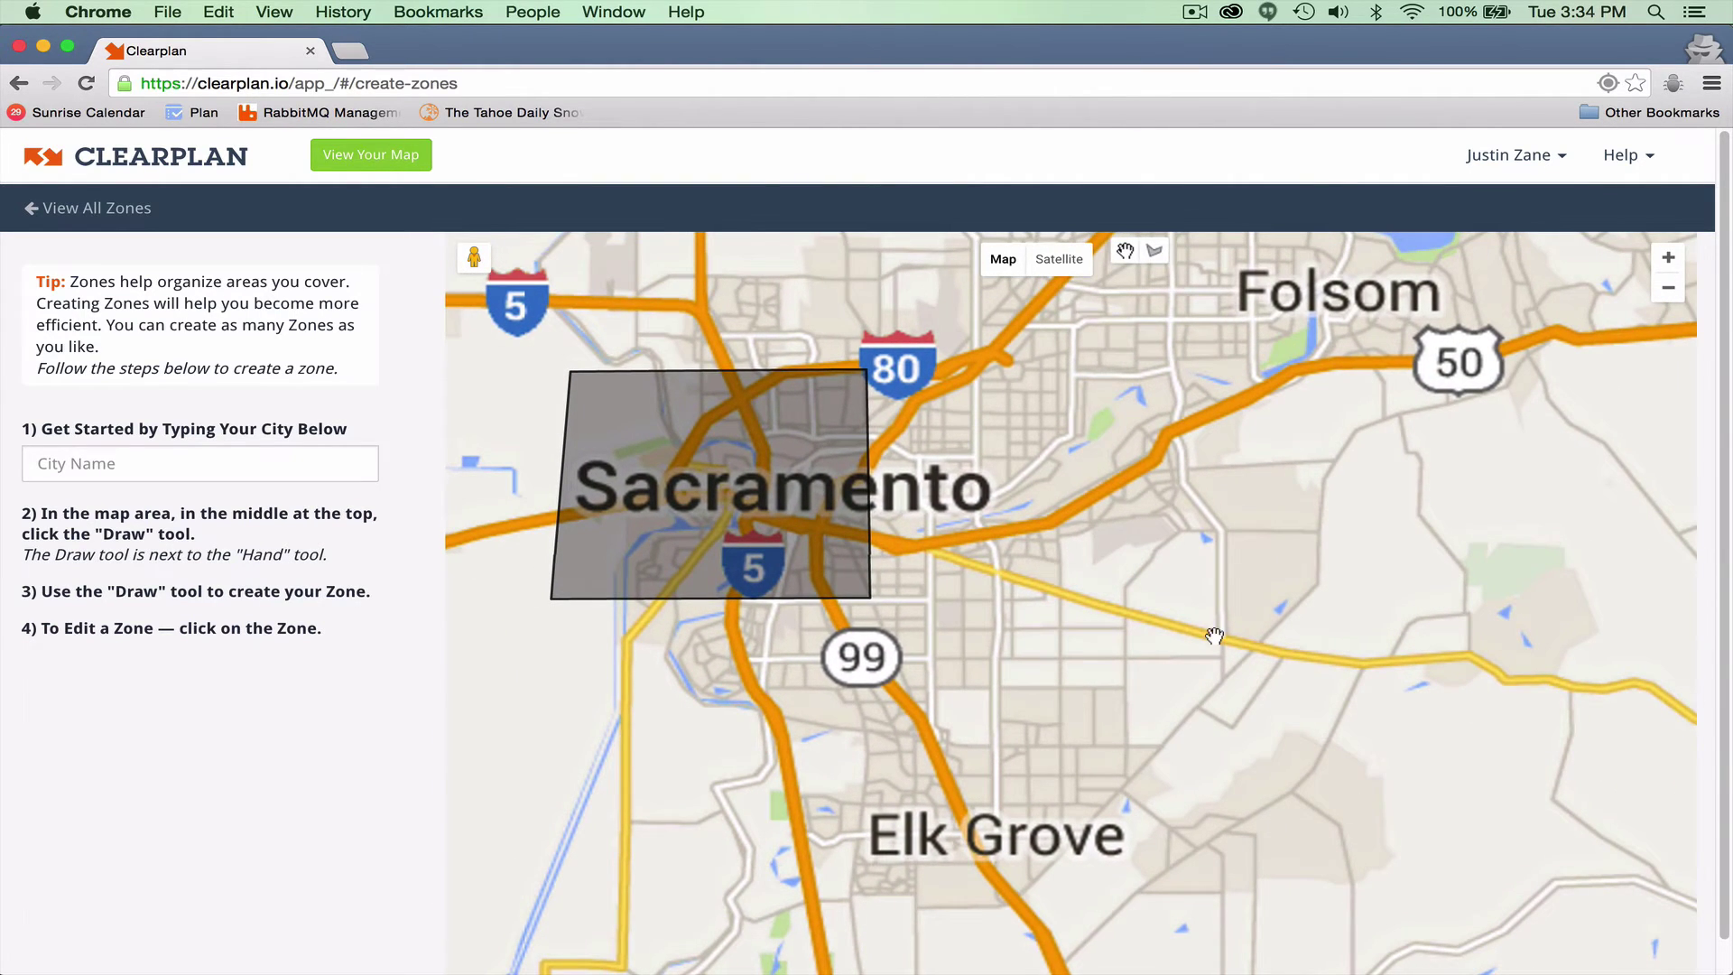
# - Draw a shape from Test Zone's top-right corner east to the 50 shield and south past the 99 shield
pyautogui.click(1155, 253)
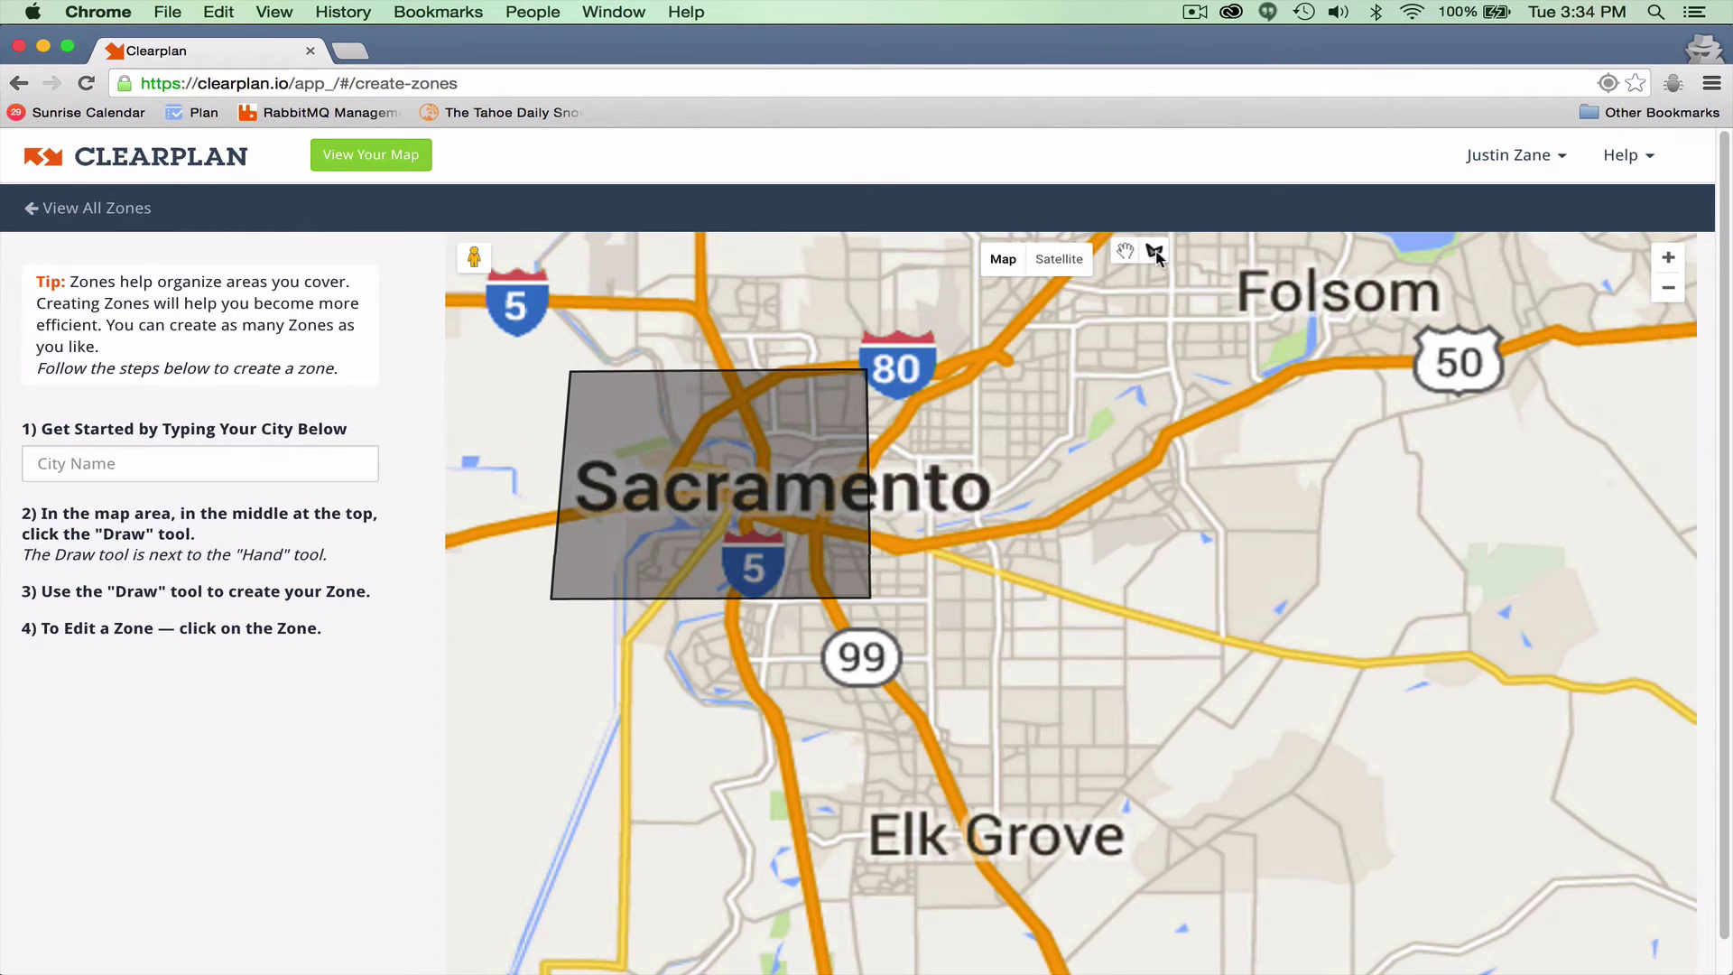
pyautogui.click(862, 364)
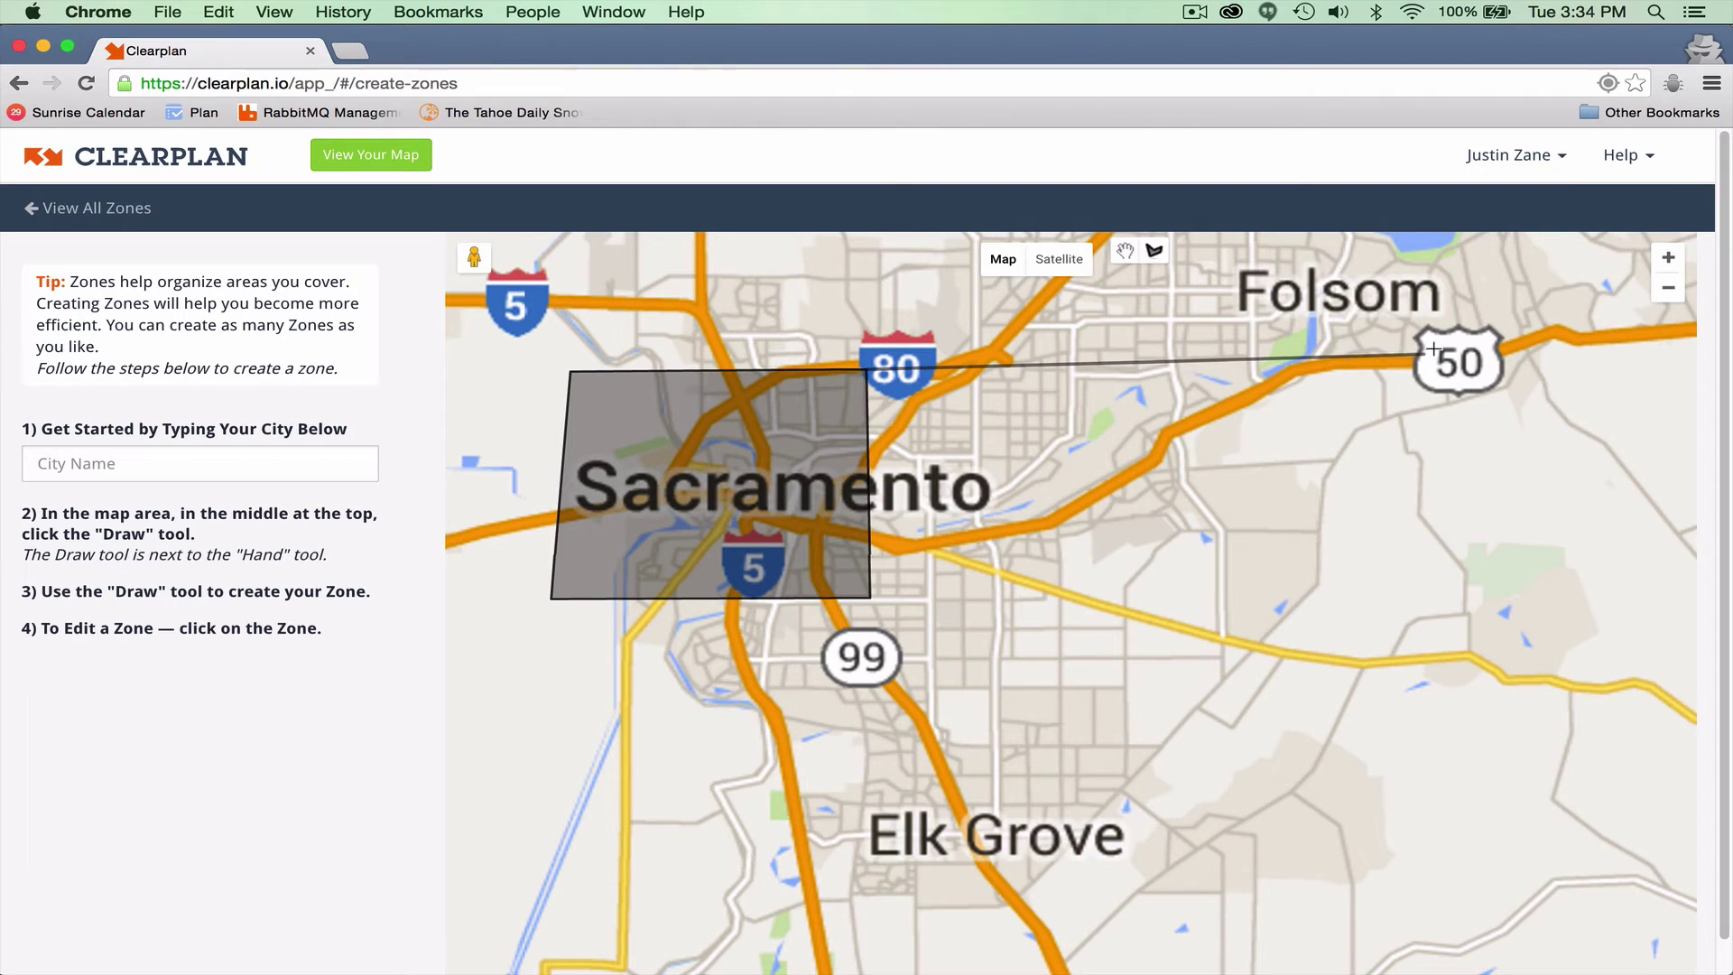
pyautogui.click(1463, 355)
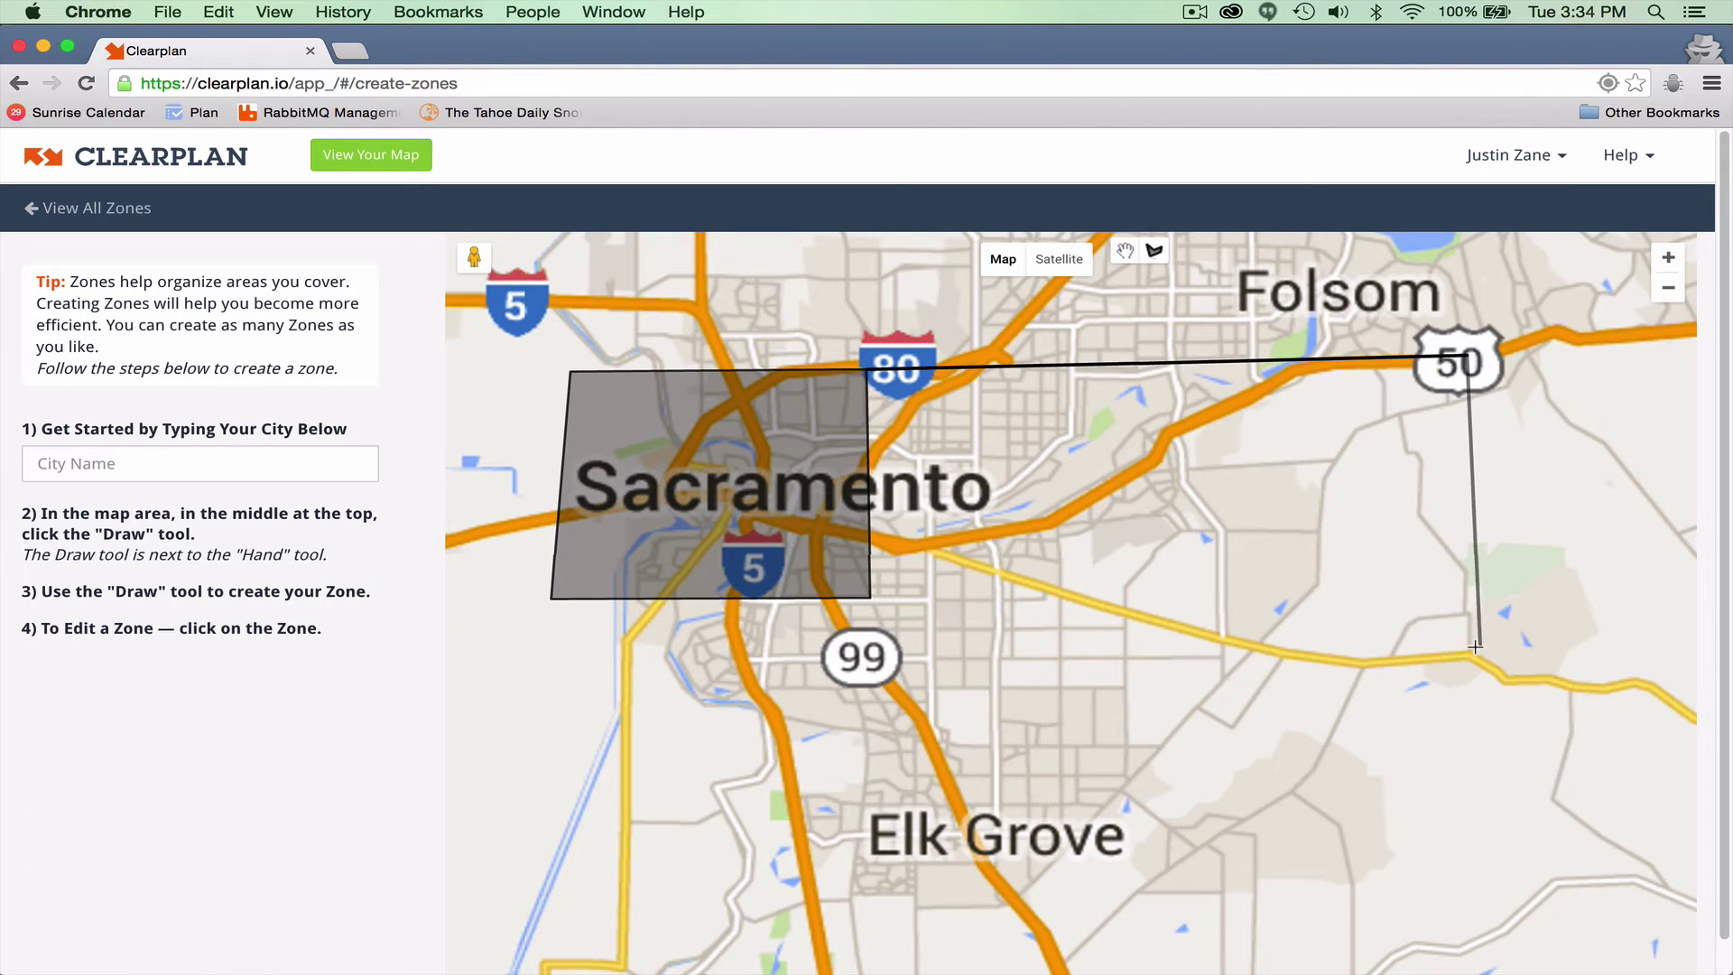
pyautogui.click(1475, 702)
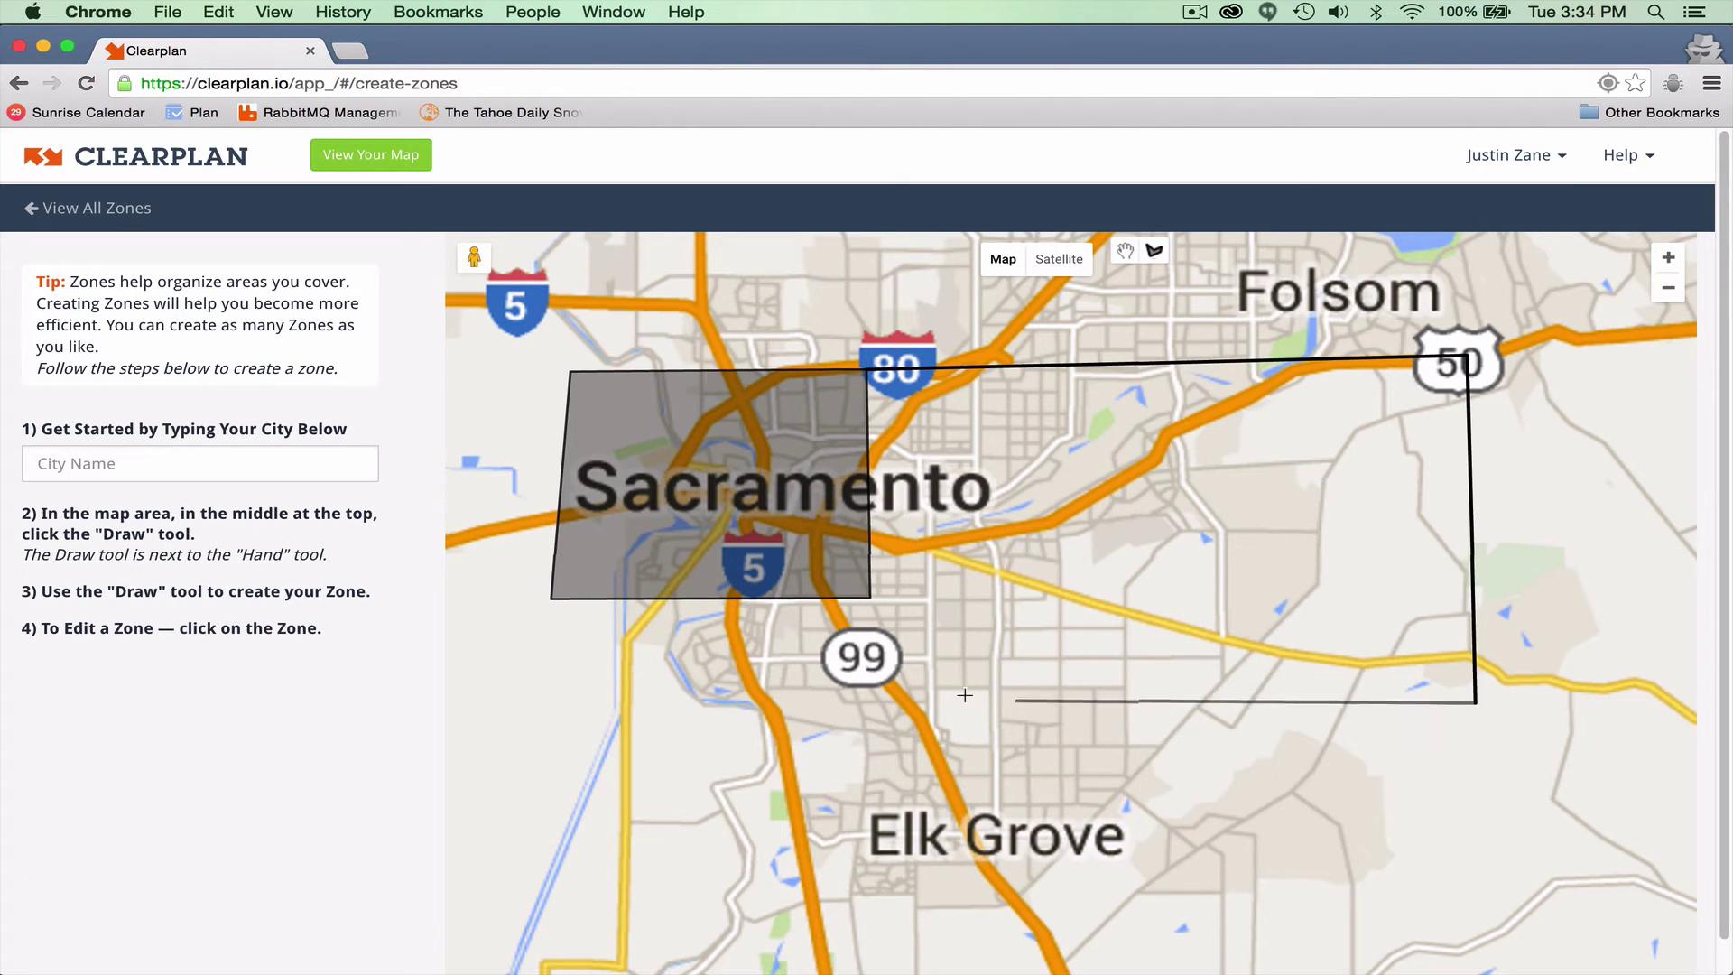
pyautogui.click(866, 695)
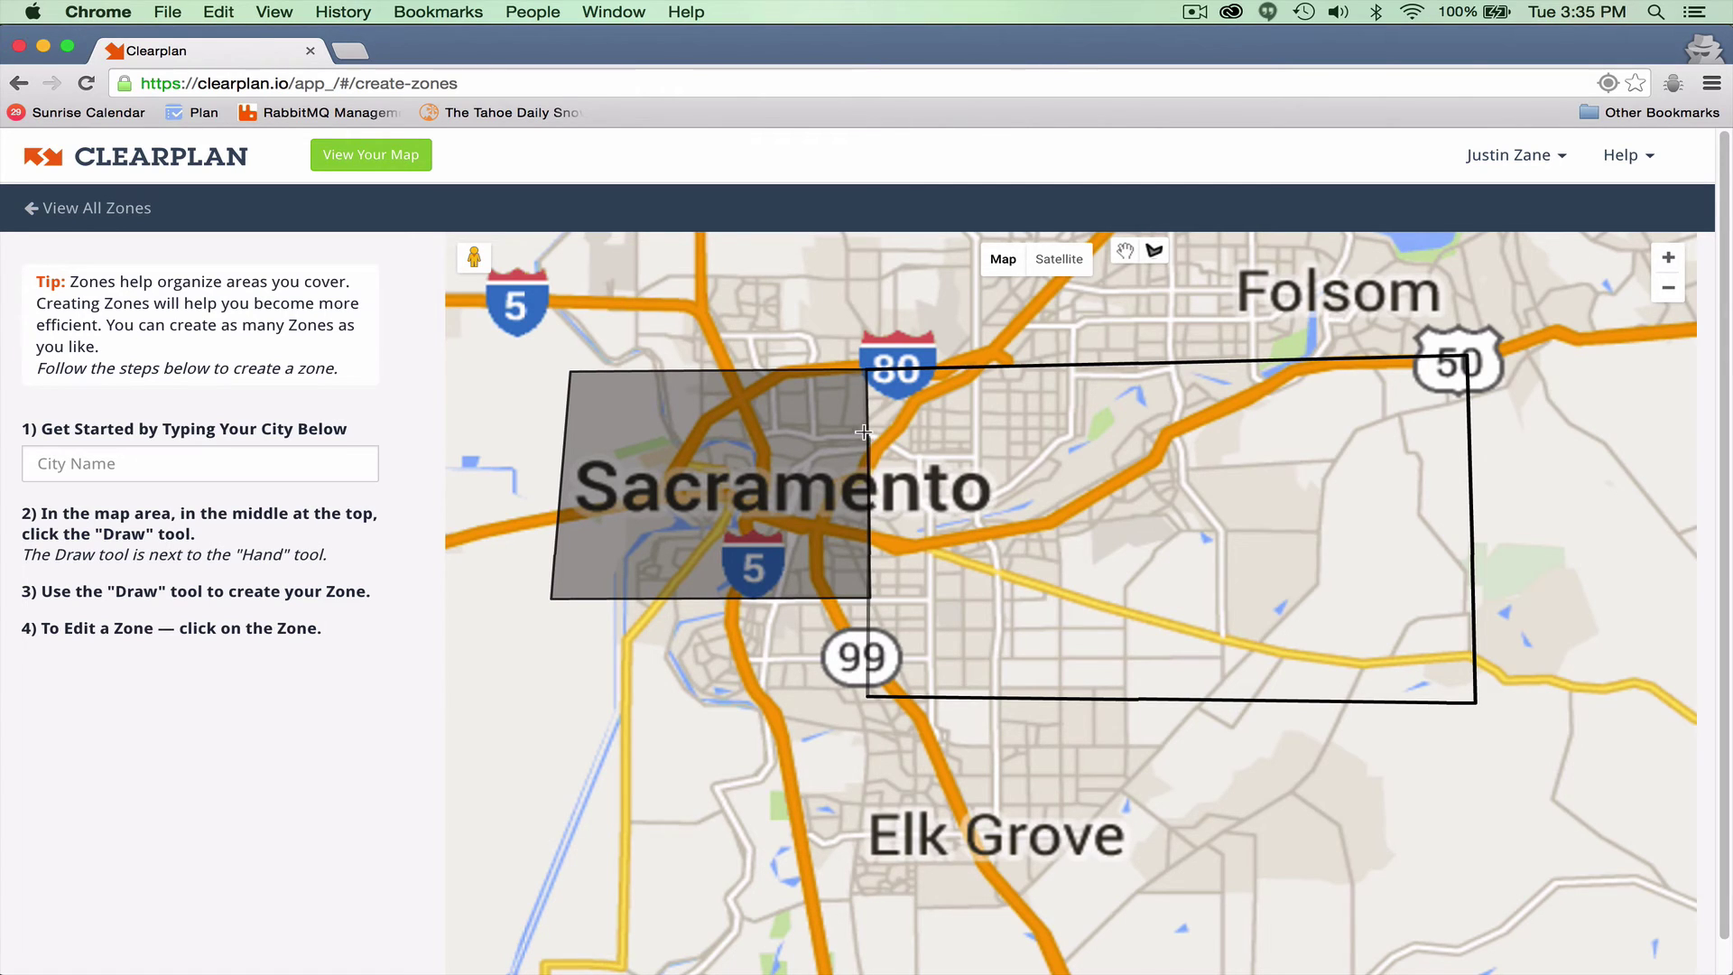
# - Close the eastern outline and save it as zone 'Test Zone Two'
pyautogui.click(870, 376)
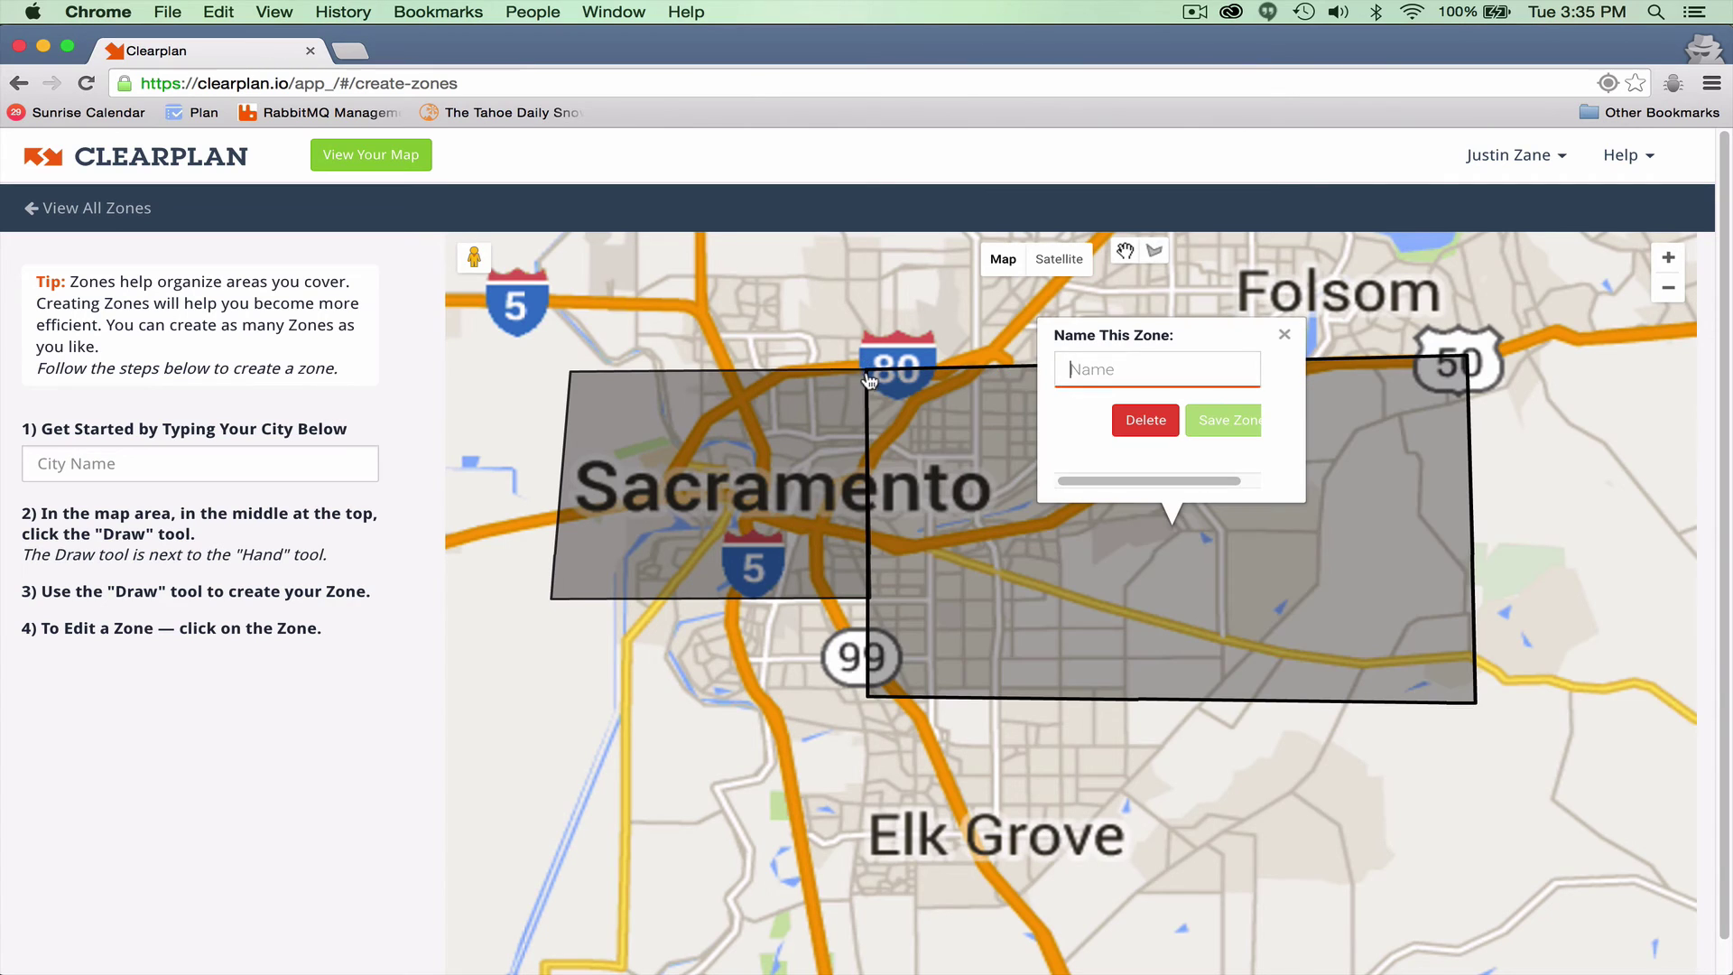
pyautogui.write('T')
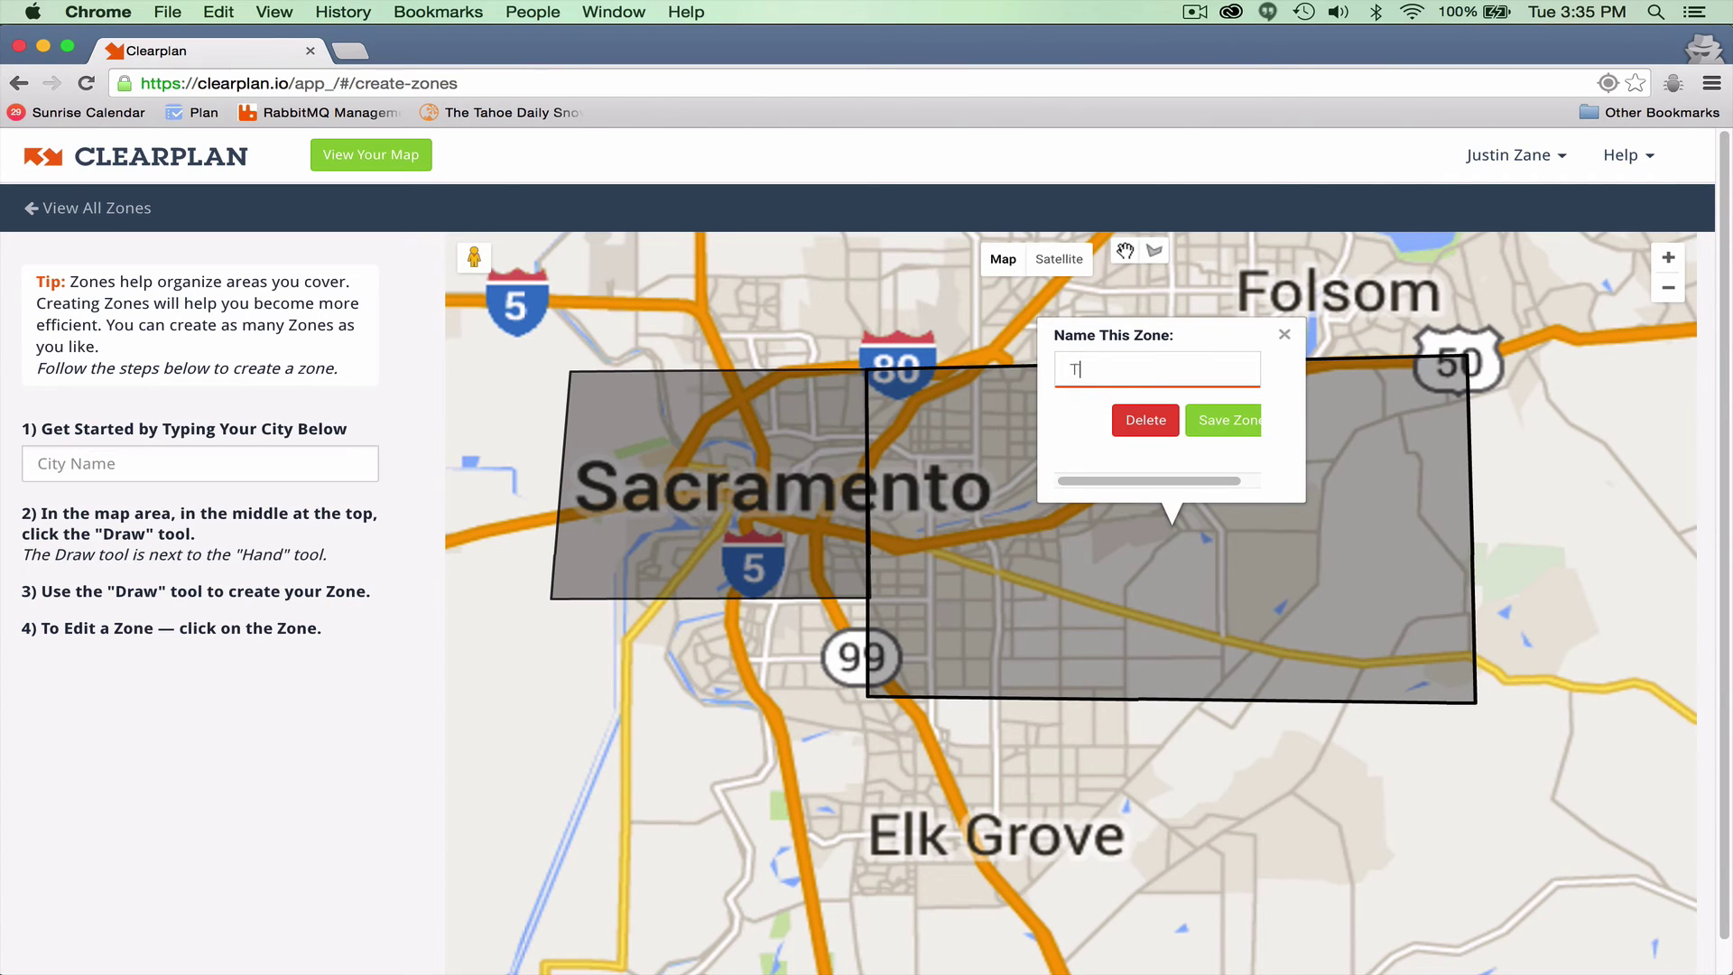
pyautogui.write('est Zone Two')
pyautogui.click(1234, 428)
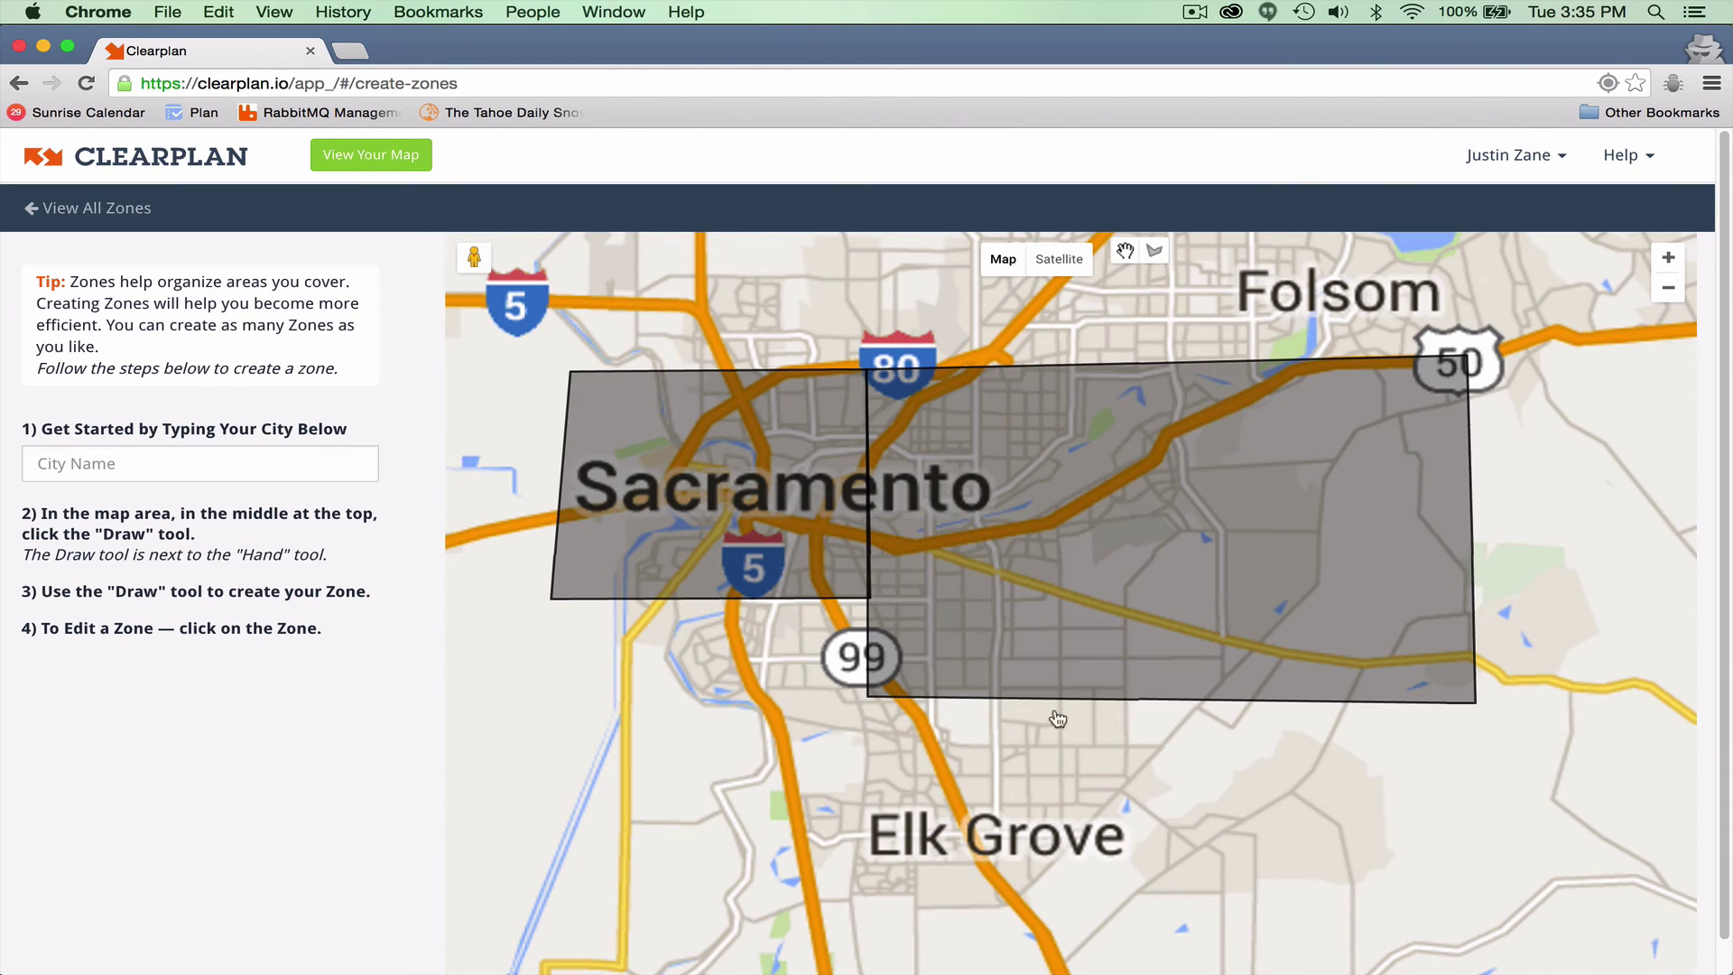